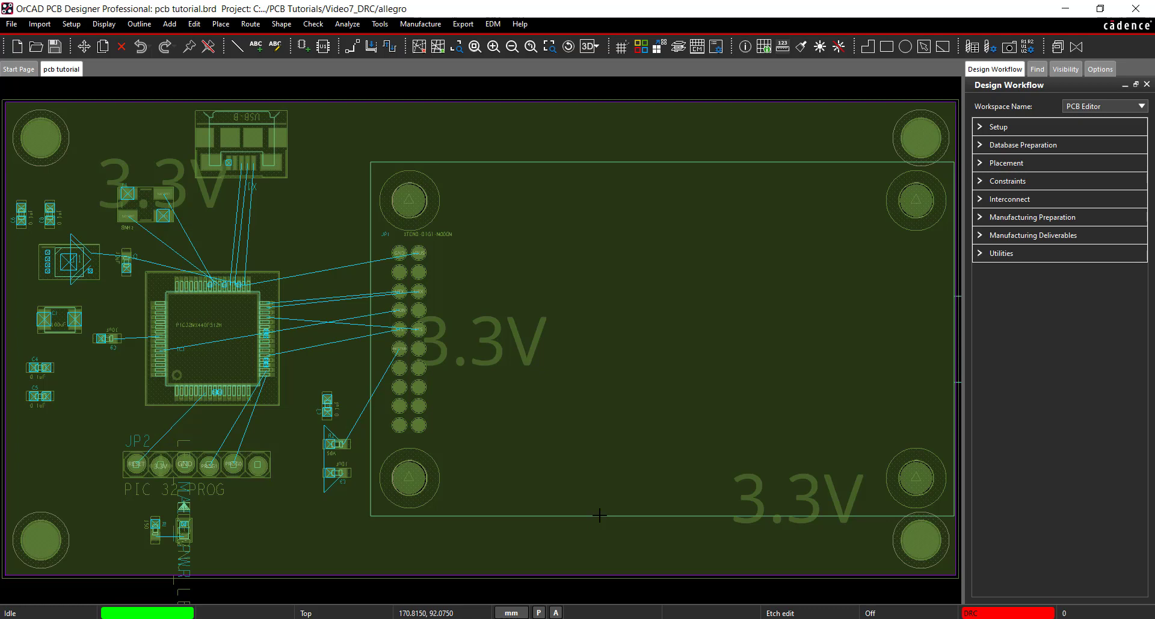
Turn off the visibility of all stack-up layers in the color settings
{"action": "left_click", "coordinate": [642, 47]}
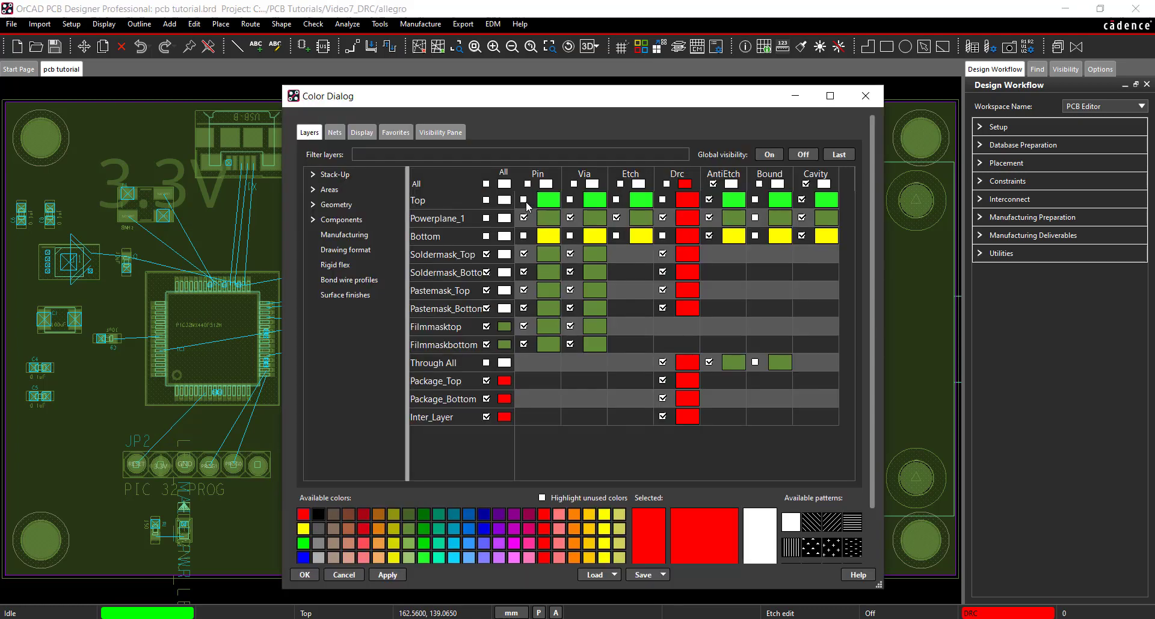
{"action": "left_click", "coordinate": [487, 184]}
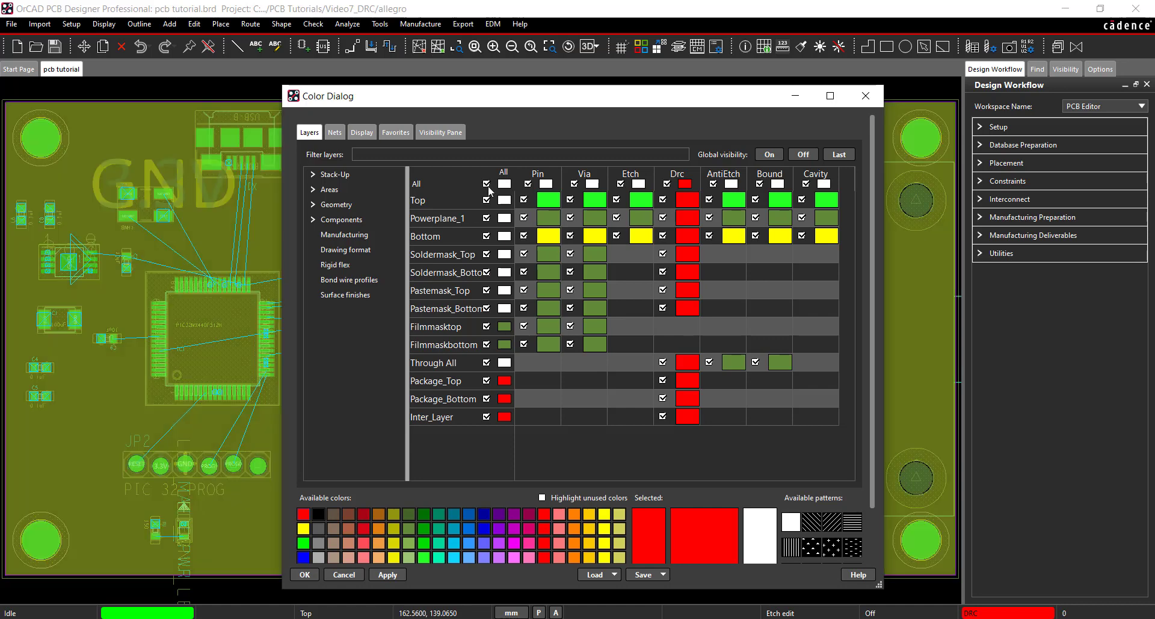
{"action": "left_click", "coordinate": [487, 184]}
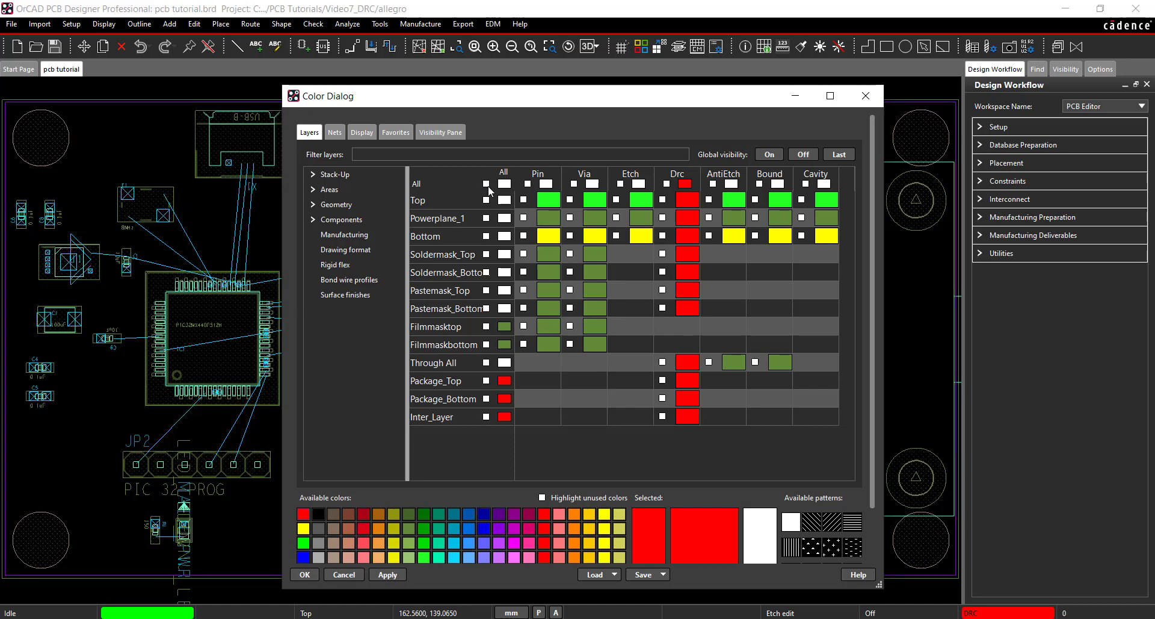
Assign purple to the 3.3V net and blue to the Gnd net, and accept the color settings
{"action": "left_click", "coordinate": [335, 131]}
{"action": "left_click", "coordinate": [510, 202]}
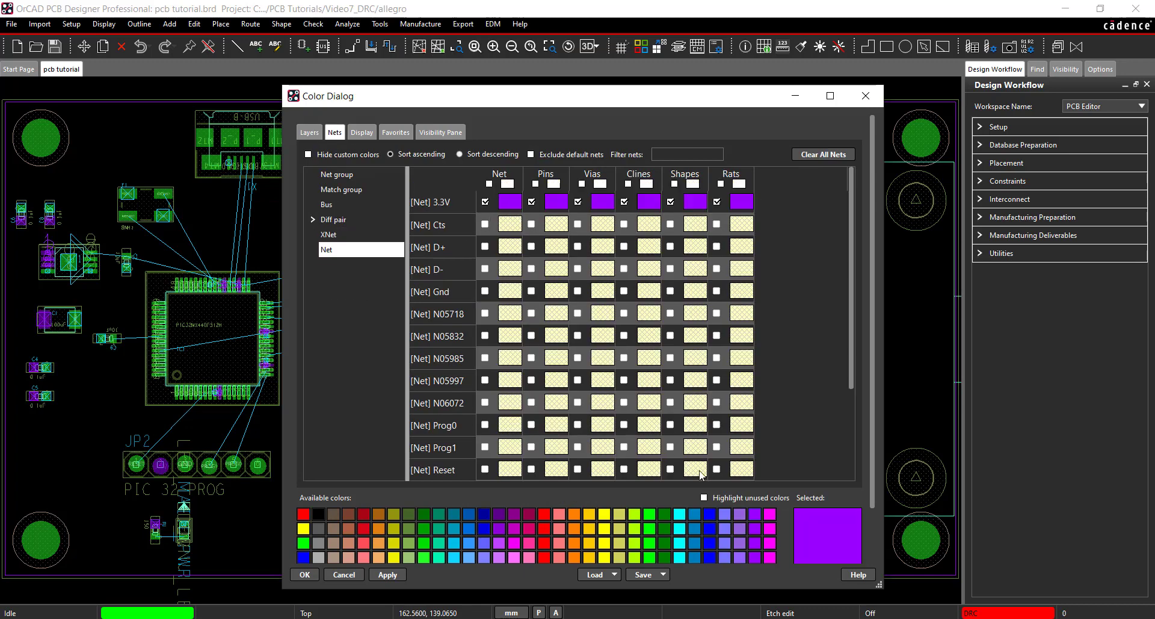
{"action": "left_click", "coordinate": [709, 514]}
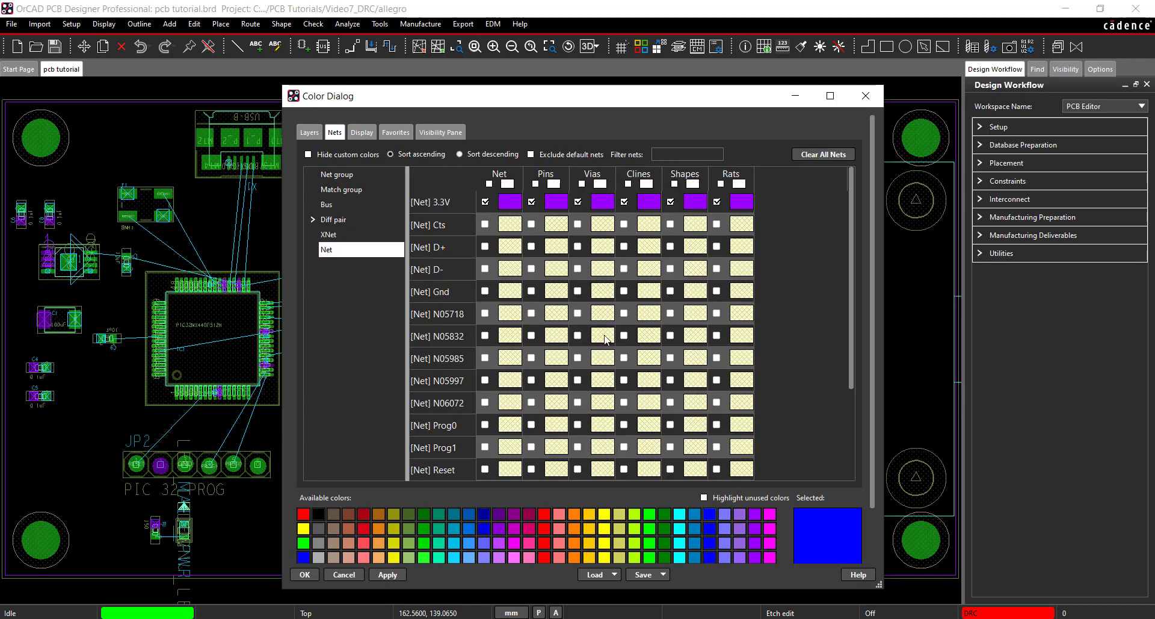
{"action": "left_click", "coordinate": [520, 292]}
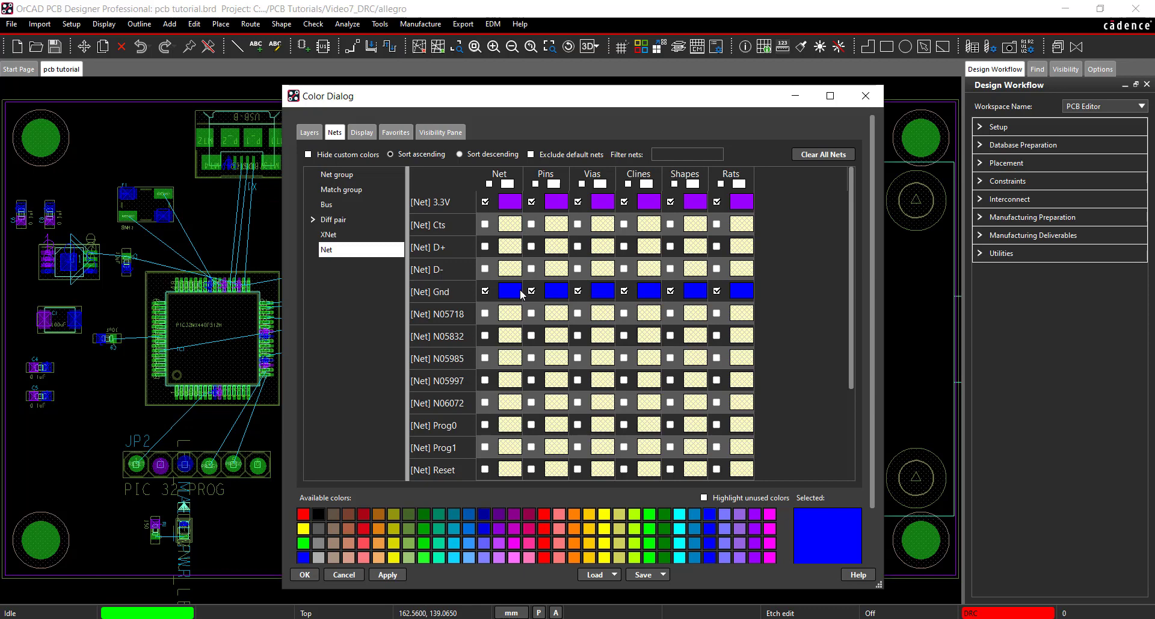
{"action": "left_click", "coordinate": [305, 575]}
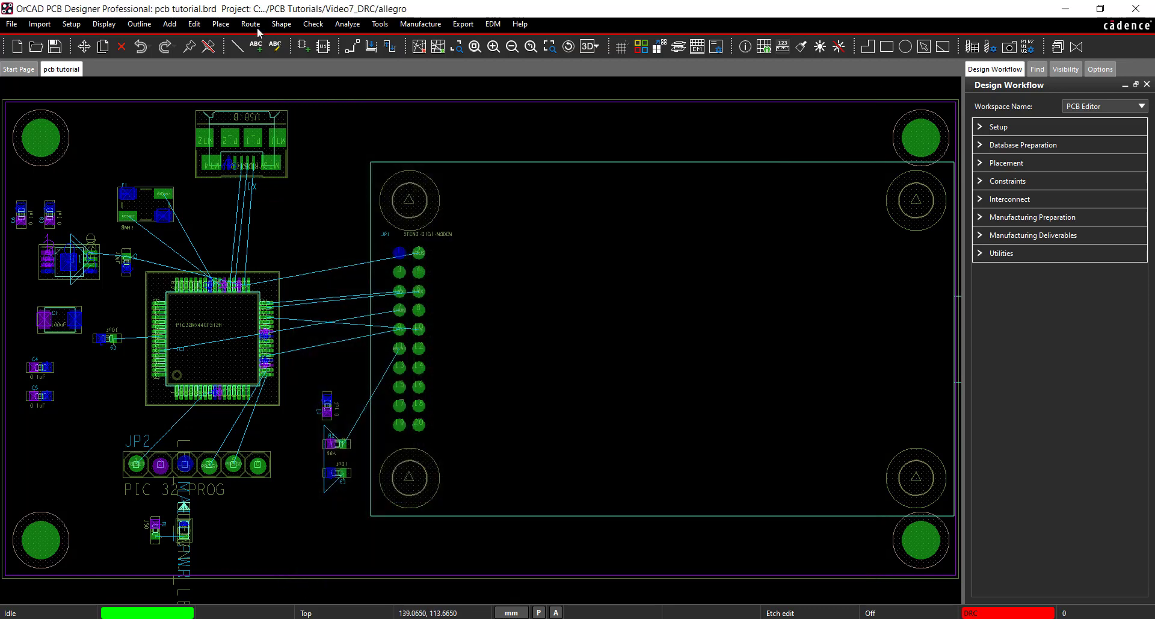
Create fanouts with the Outward via direction for the 3.3V and GND pins of IC1 and the surrounding components, selecting only pins
{"action": "left_click", "coordinate": [250, 24]}
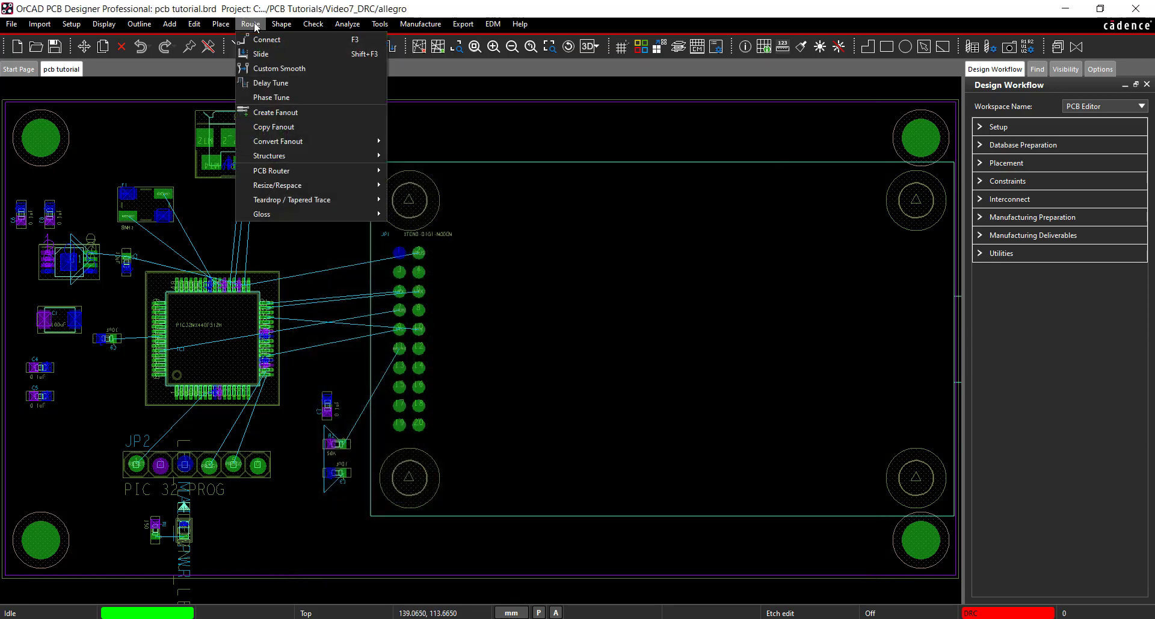
{"action": "left_click", "coordinate": [307, 116]}
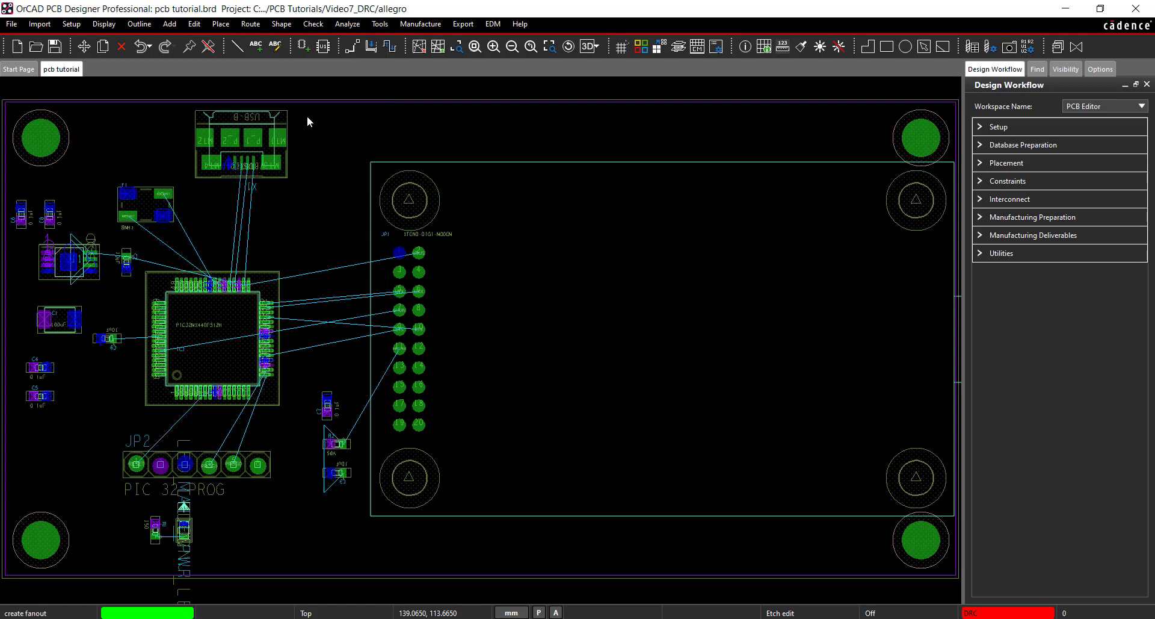
{"action": "left_click", "coordinate": [1037, 69]}
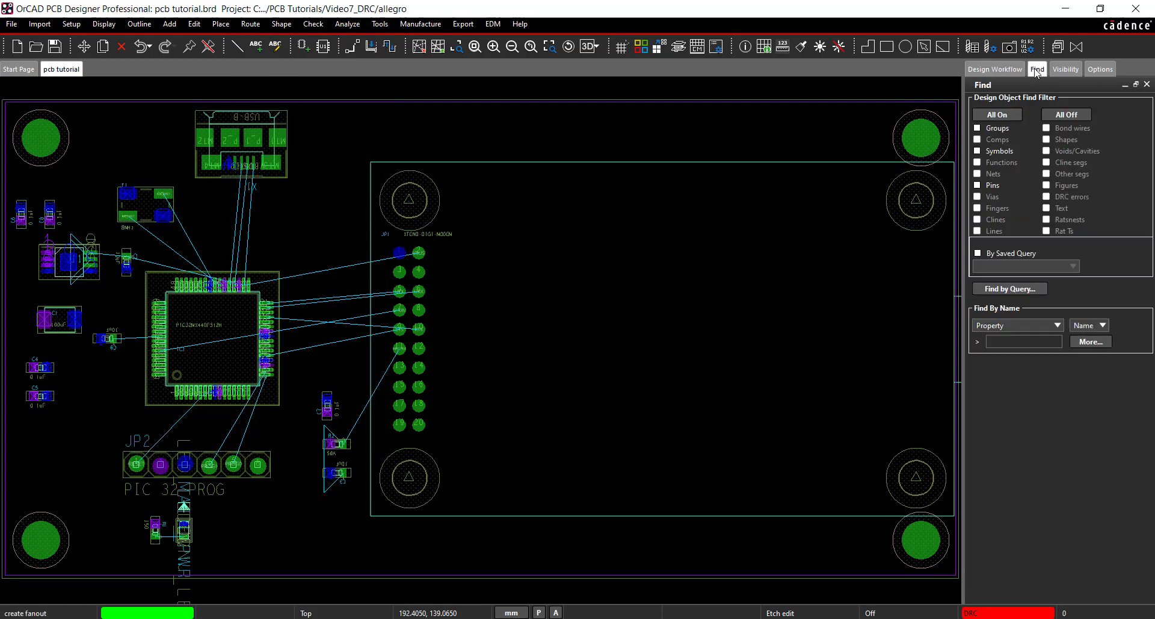
{"action": "left_click", "coordinate": [1101, 69]}
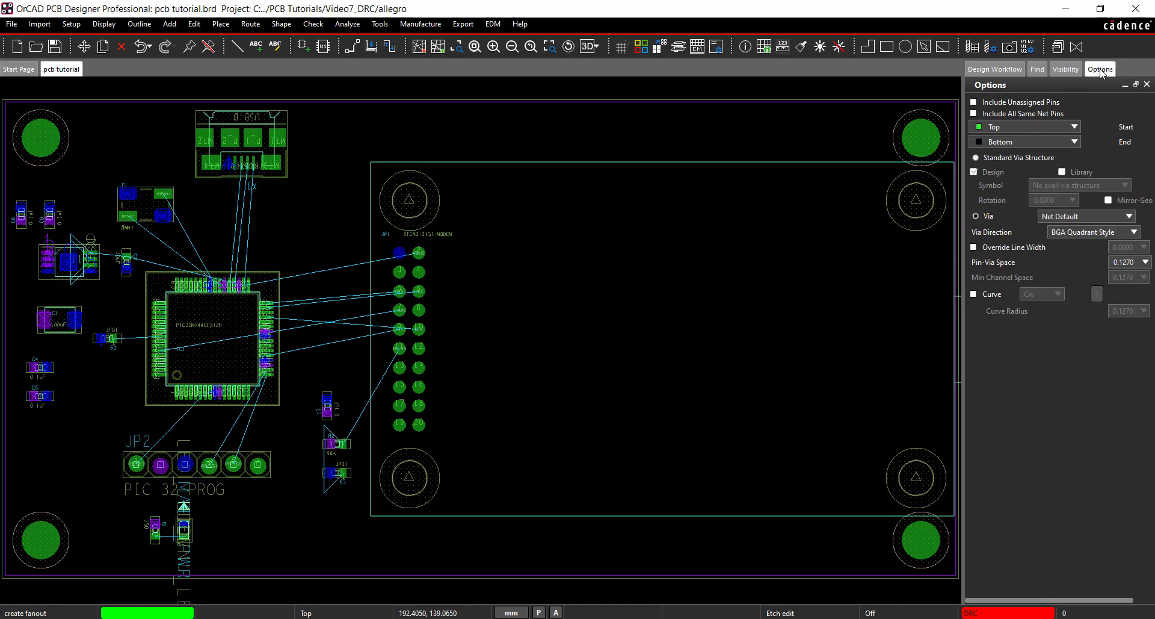
{"action": "left_click", "coordinate": [1088, 235]}
{"action": "left_click", "coordinate": [1079, 340]}
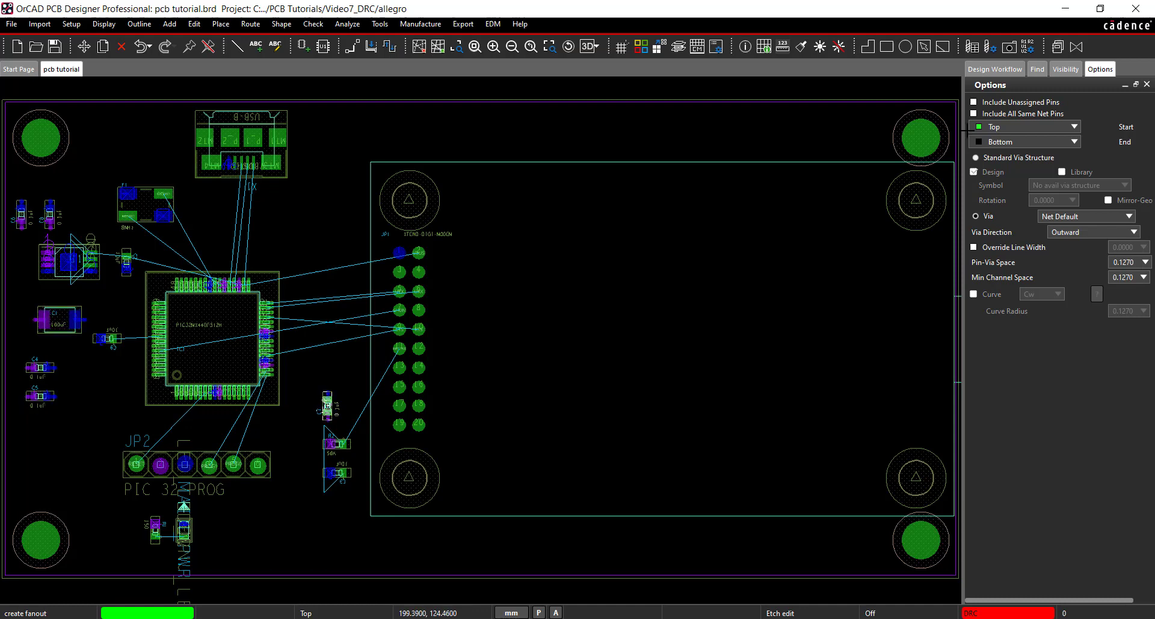
{"action": "left_click", "coordinate": [1037, 70]}
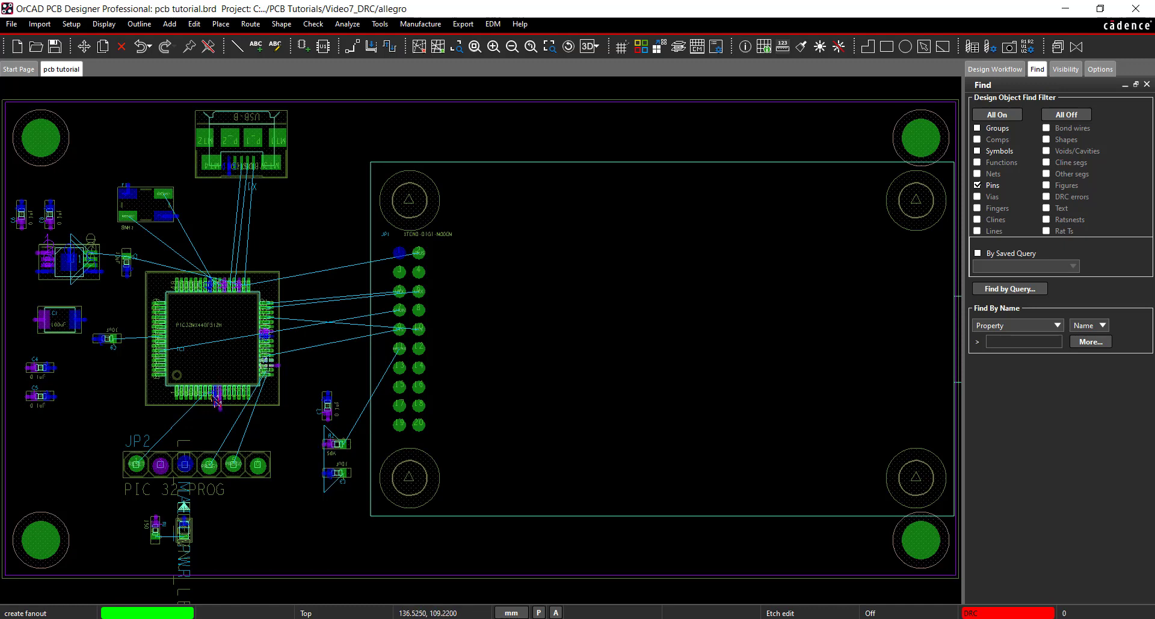
{"action": "left_click", "coordinate": [265, 331]}
{"action": "right_click", "coordinate": [221, 234]}
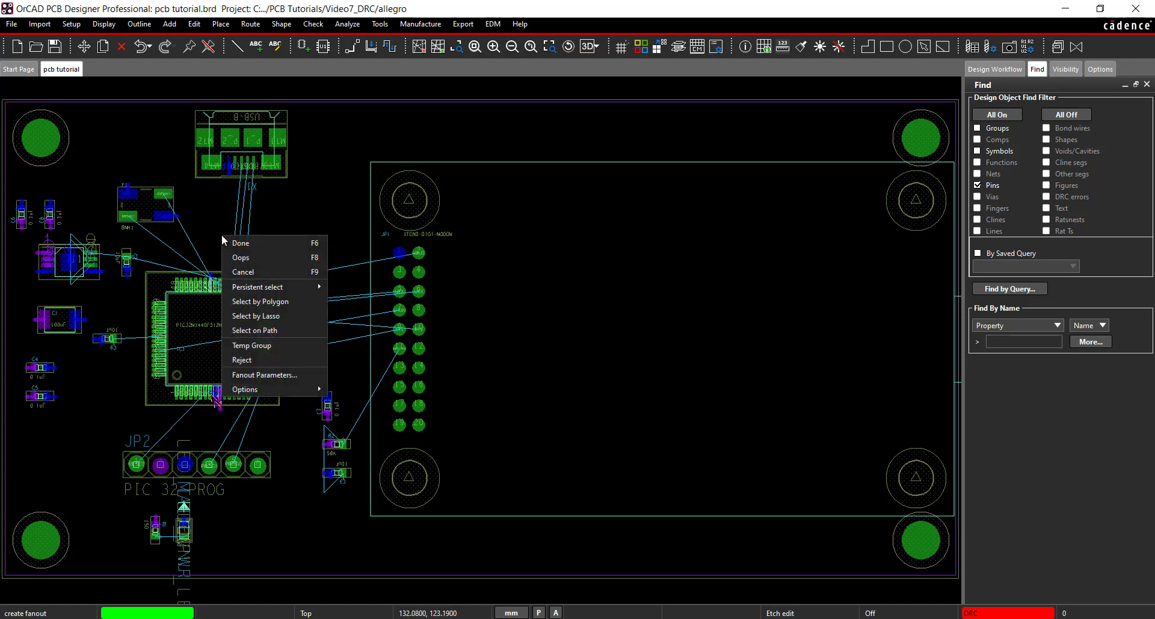
{"action": "left_click", "coordinate": [238, 243]}
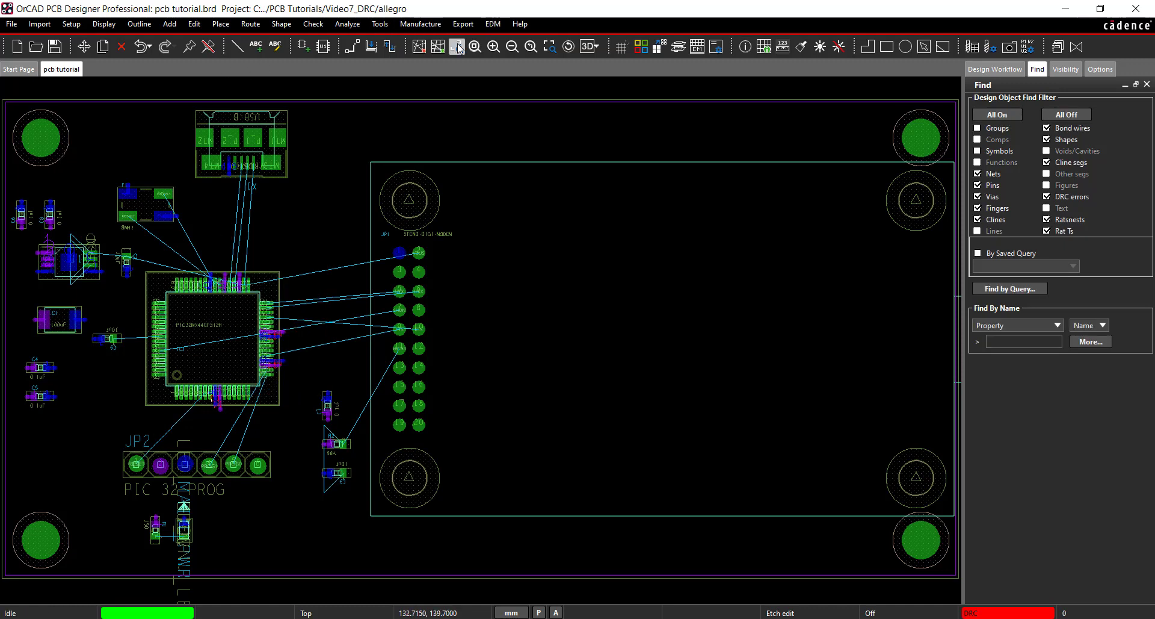
In Etch Edit mode, slide the GND fanout vias on IC1's right and bottom sides inward under the chip body
{"action": "left_click_drag", "start_coordinate": [130, 251], "coordinate": [438, 422]}
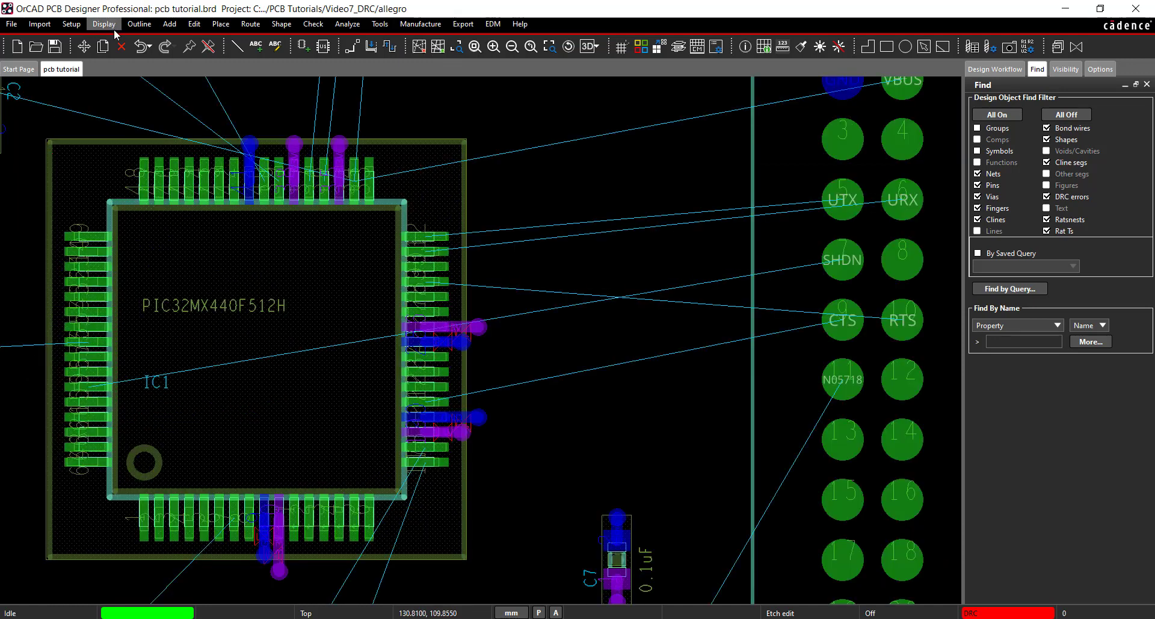
{"action": "left_click", "coordinate": [71, 24]}
{"action": "mouse_move", "coordinate": [165, 40]}
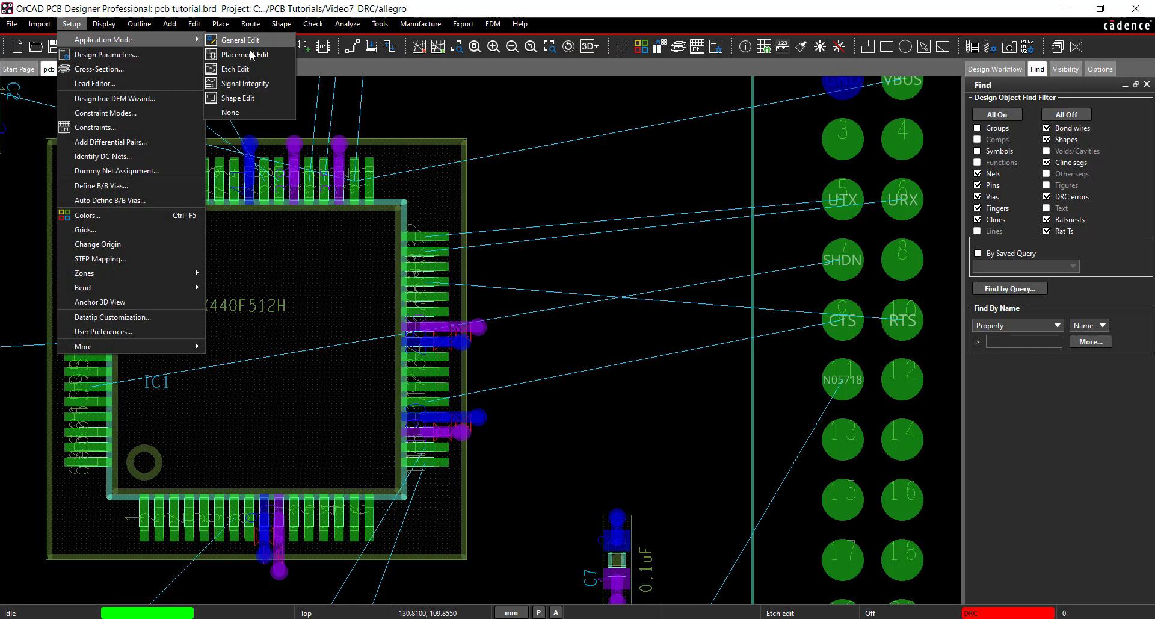
{"action": "left_click", "coordinate": [258, 69]}
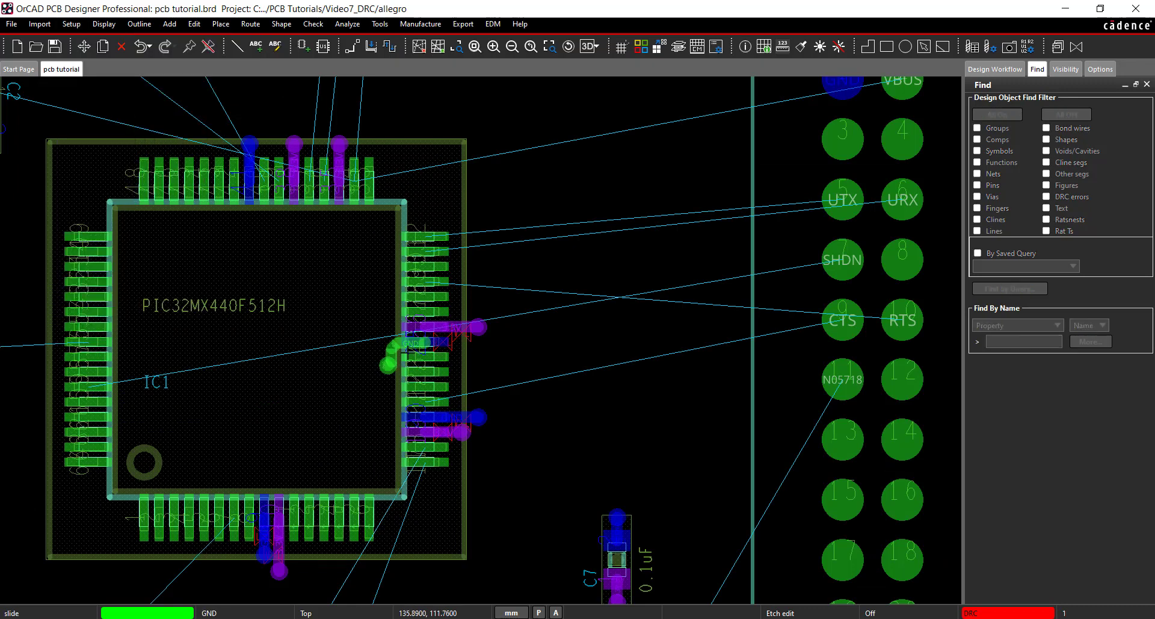
{"action": "left_click_drag", "start_coordinate": [478, 418], "coordinate": [365, 416]}
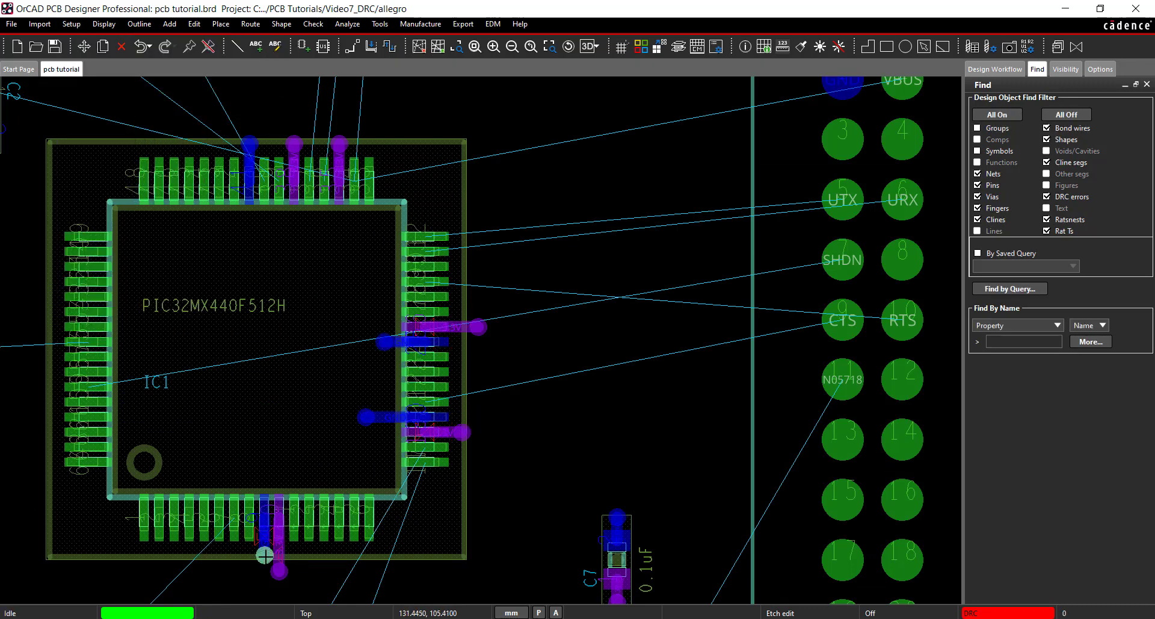
{"action": "left_click_drag", "start_coordinate": [264, 554], "coordinate": [264, 470]}
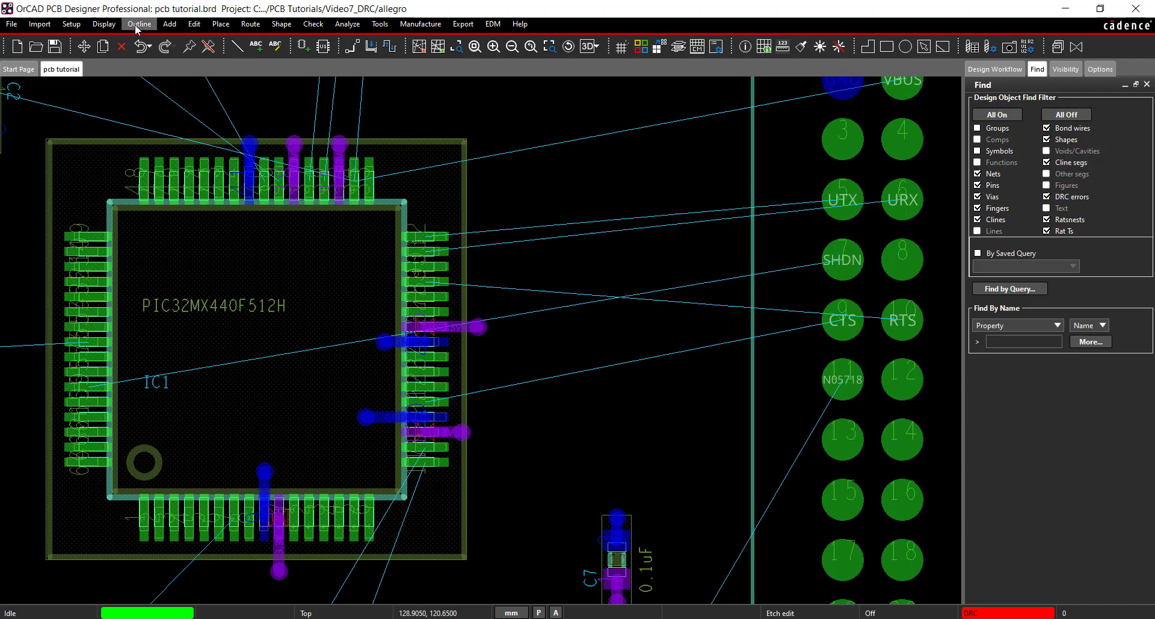
Change the line width of the 3.3V and GND fanout traces on IC1's right and bottom sides to 0.28 mm
{"action": "left_click", "coordinate": [199, 26]}
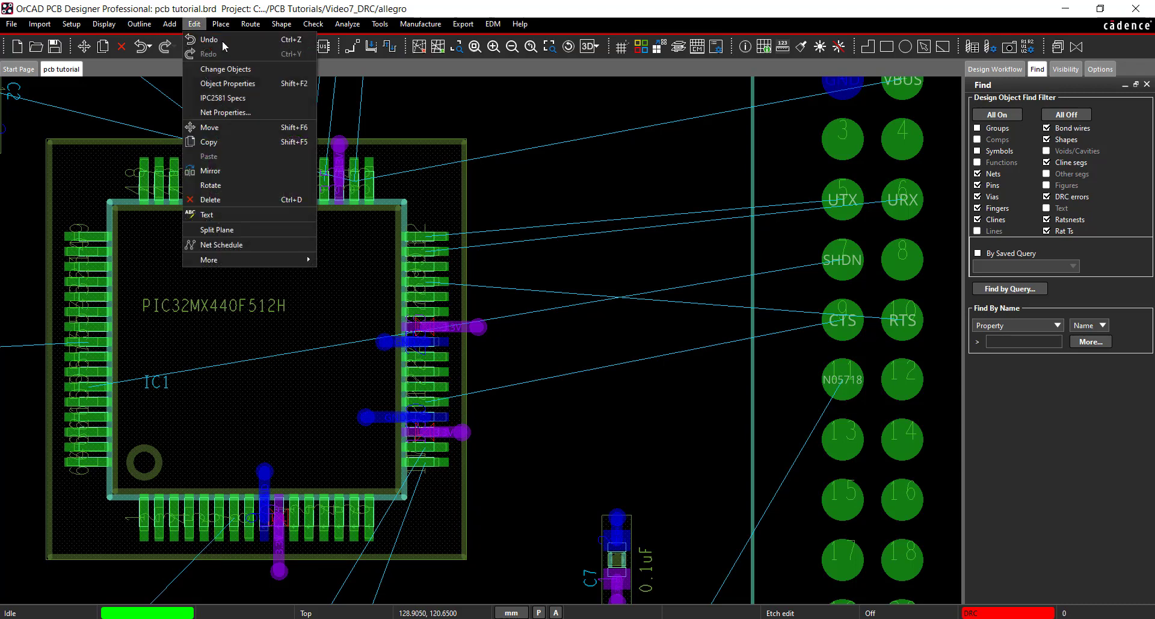
{"action": "left_click", "coordinate": [258, 72]}
{"action": "left_click", "coordinate": [1100, 69]}
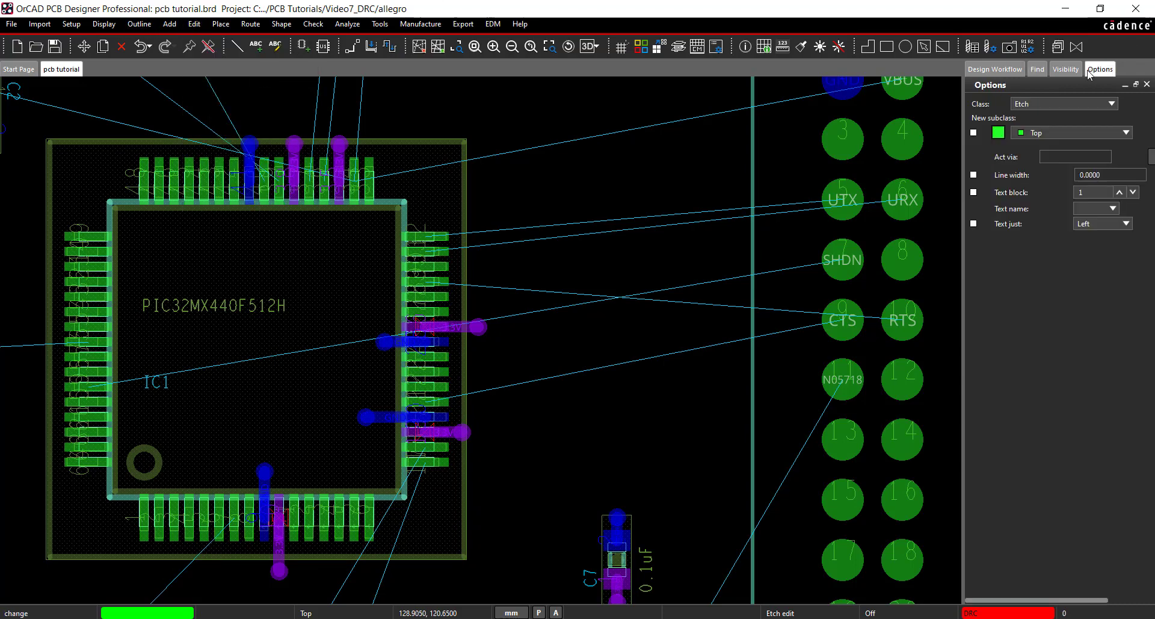
{"action": "left_click", "coordinate": [1113, 174]}
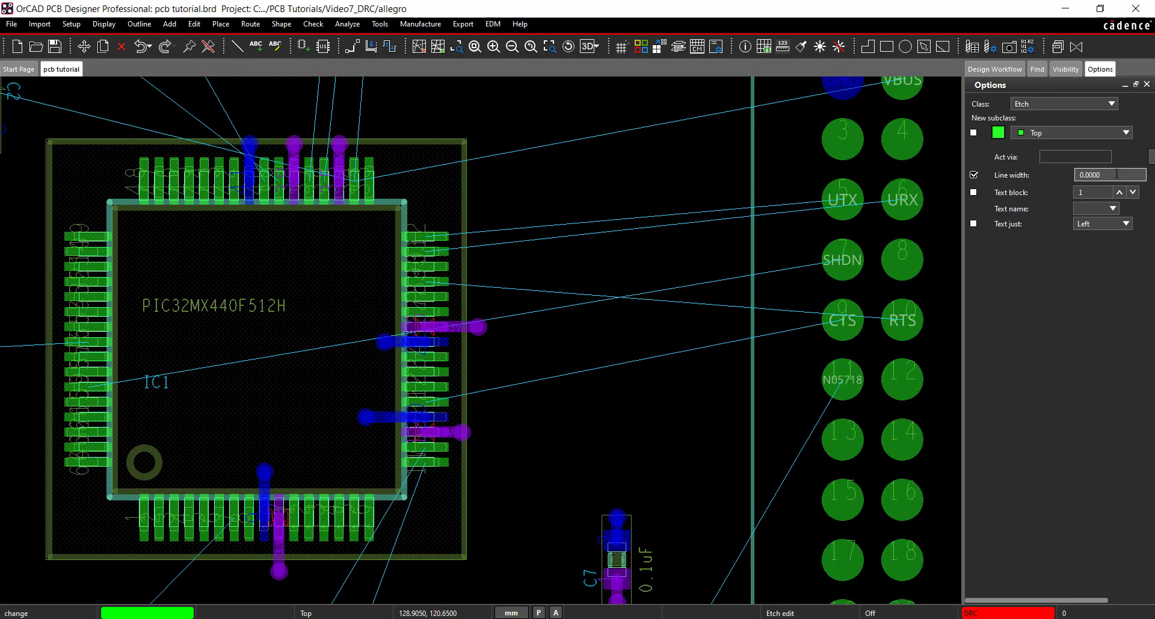
{"action": "type", "text": ".28"}
{"action": "key", "text": "Tab"}
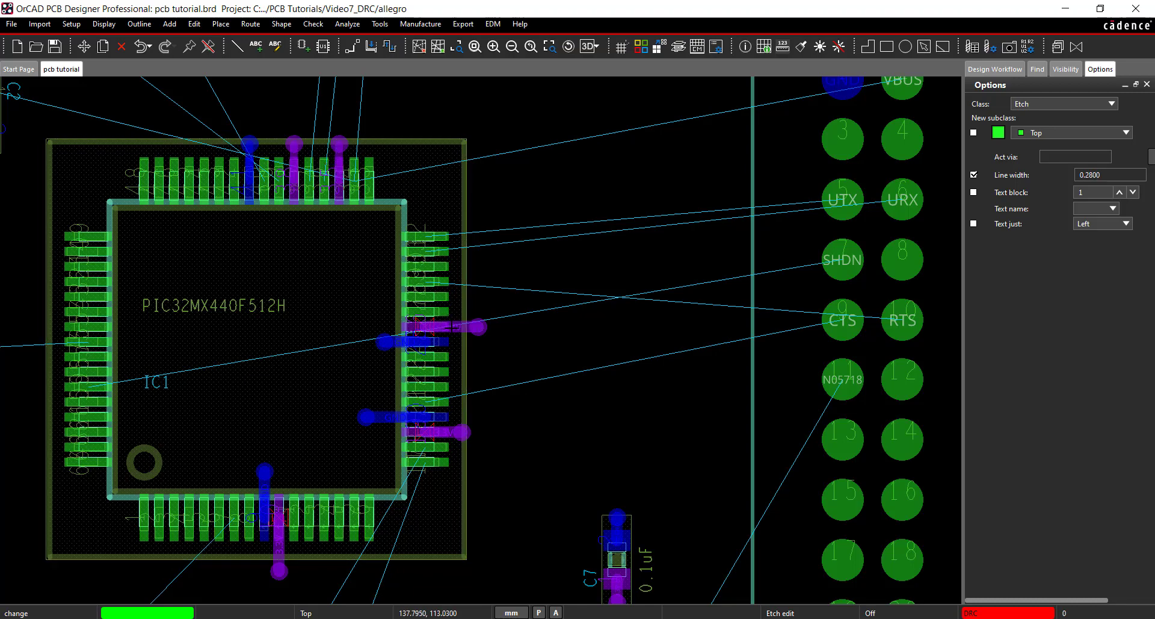
{"action": "left_click", "coordinate": [454, 327]}
{"action": "left_click", "coordinate": [422, 341]}
{"action": "left_click", "coordinate": [409, 417]}
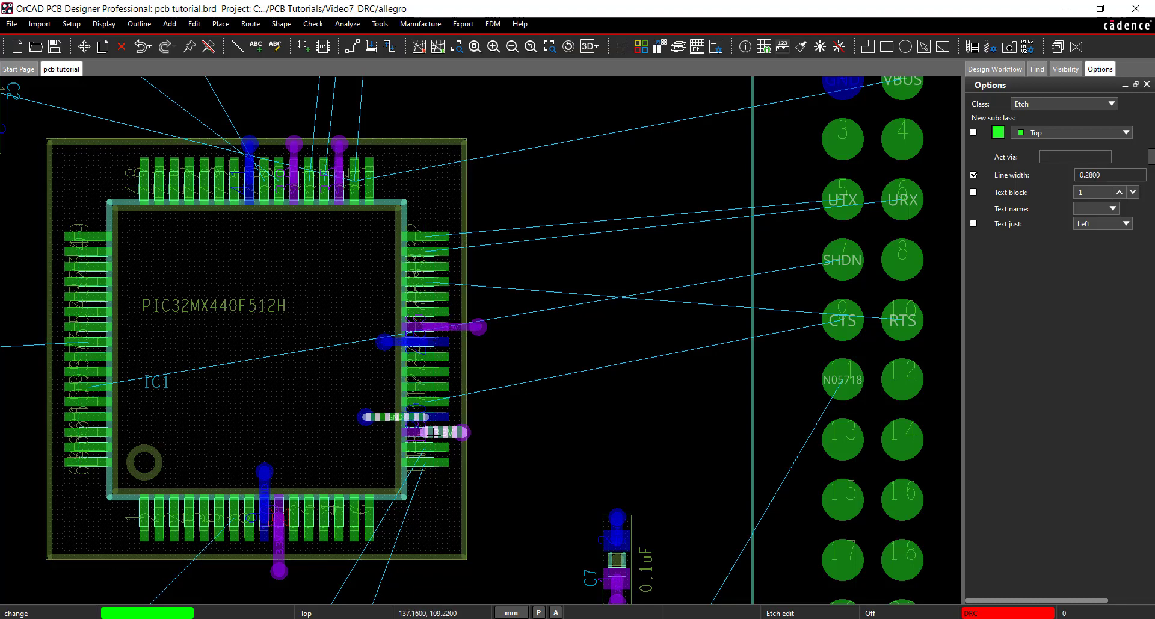
{"action": "left_click", "coordinate": [446, 432]}
{"action": "left_click", "coordinate": [278, 534]}
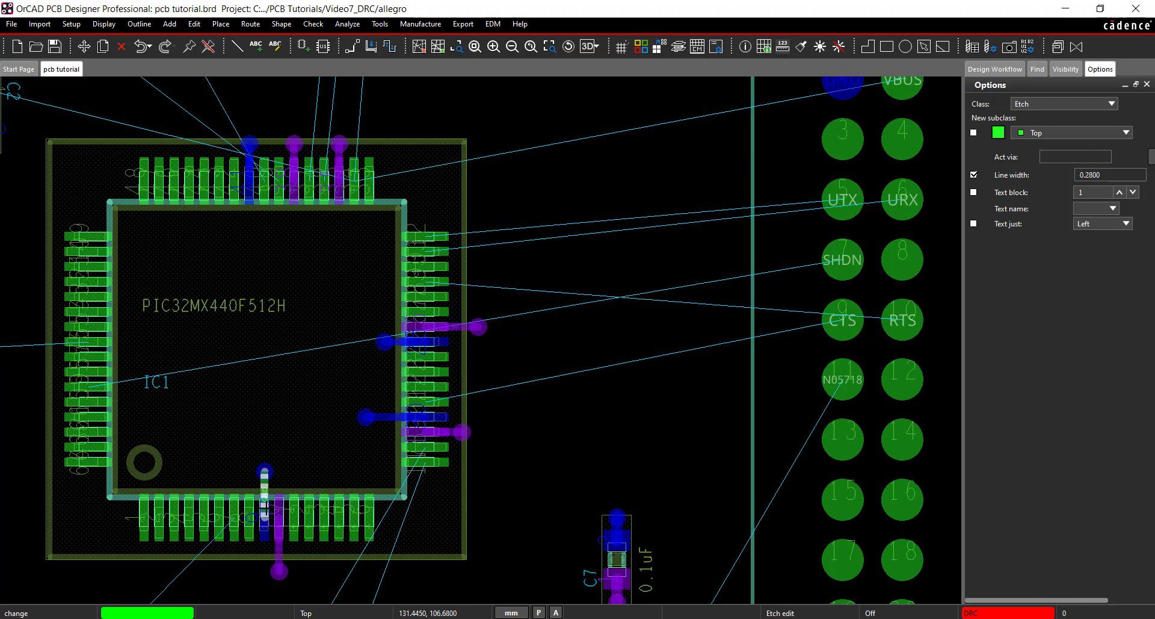
{"action": "right_click", "coordinate": [646, 355]}
{"action": "left_click", "coordinate": [661, 362]}
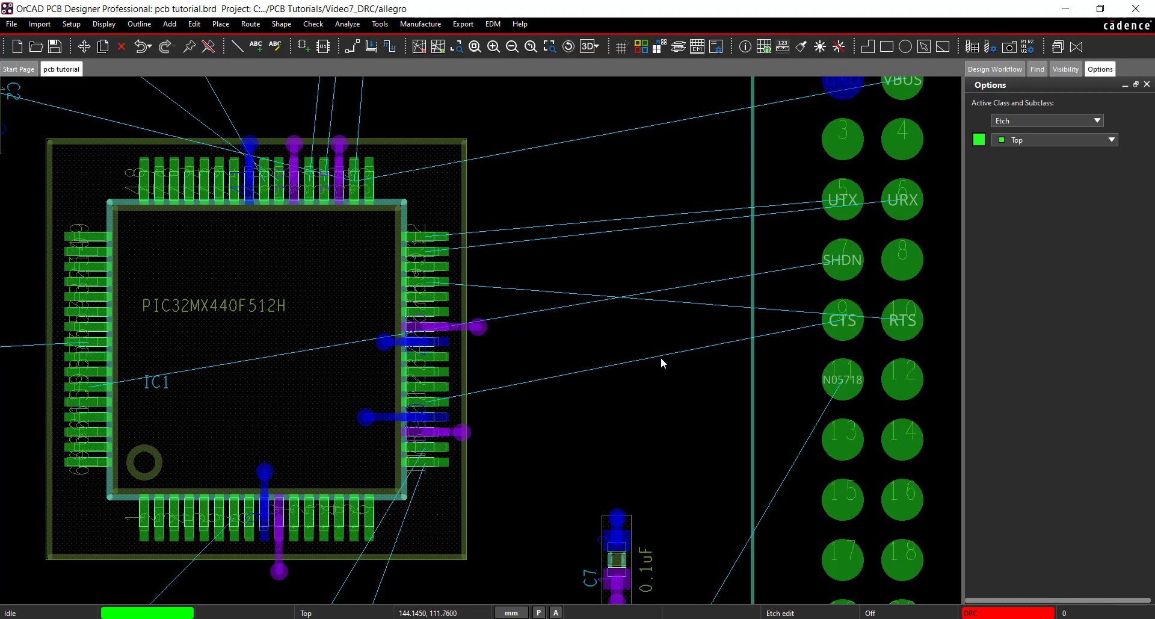
Begin interactive routing on the Top layer with Add Connect and connect the 3.3V pins of the chip below C6 and C8
{"action": "left_click", "coordinate": [475, 51]}
{"action": "left_click", "coordinate": [993, 70]}
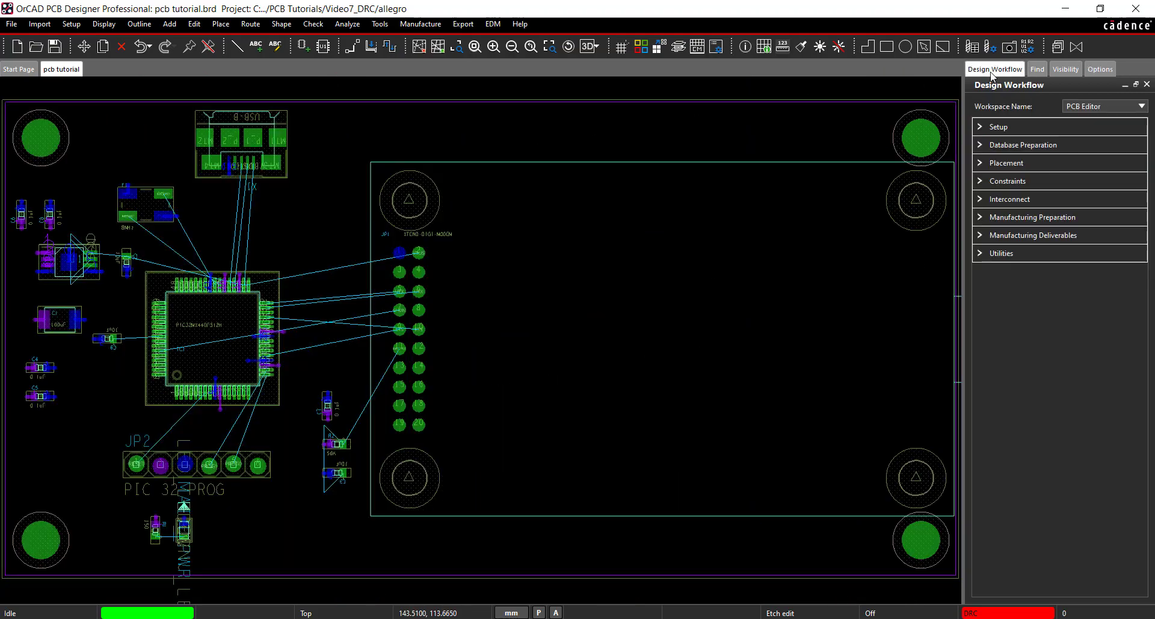
{"action": "left_click", "coordinate": [981, 199]}
{"action": "left_click", "coordinate": [982, 231]}
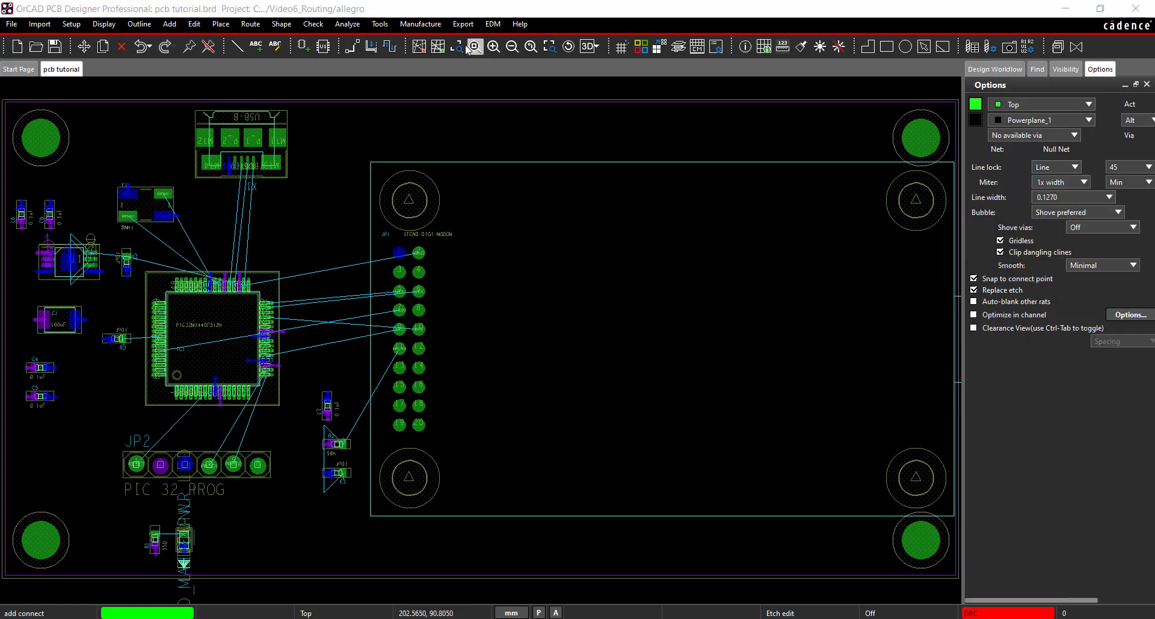
{"action": "left_click", "coordinate": [456, 47]}
{"action": "left_click_drag", "start_coordinate": [45, 155], "coordinate": [285, 295]}
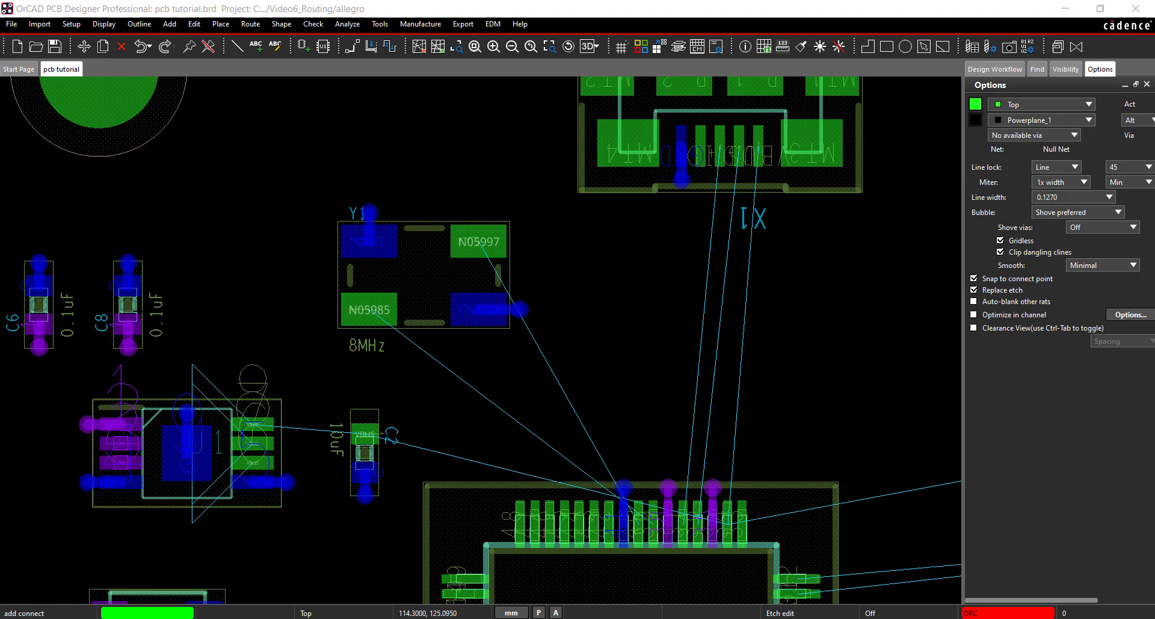
{"action": "left_click", "coordinate": [121, 461]}
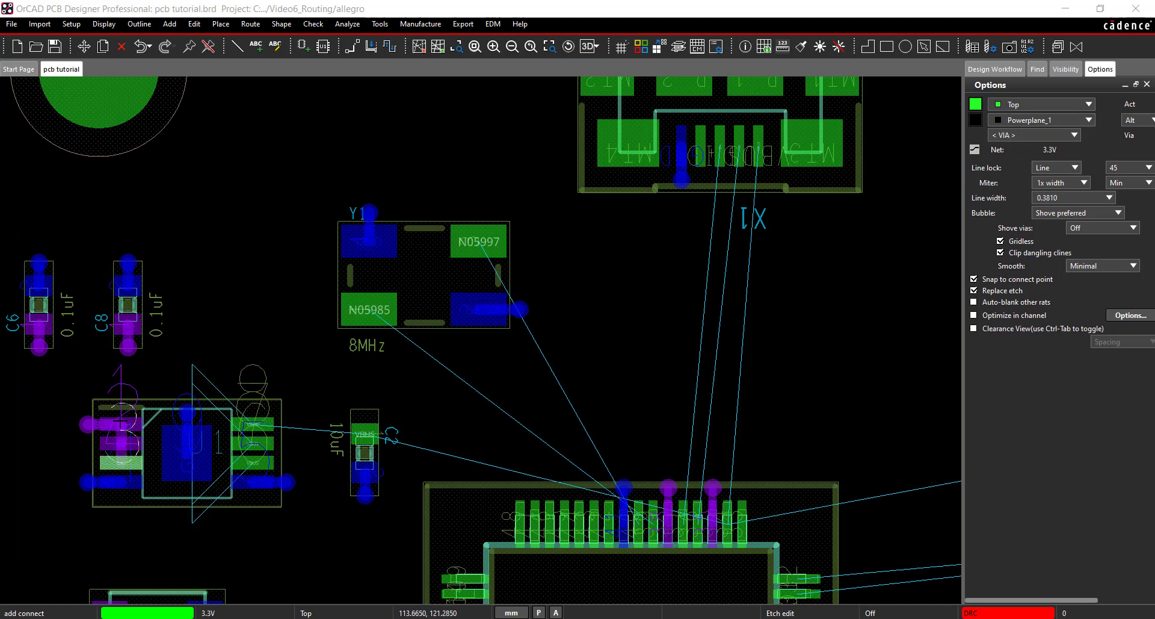
Route the D+/D- differential pair and the VBUS trace from USB connector X1 to the pins on IC1's top side
{"action": "left_click", "coordinate": [720, 148]}
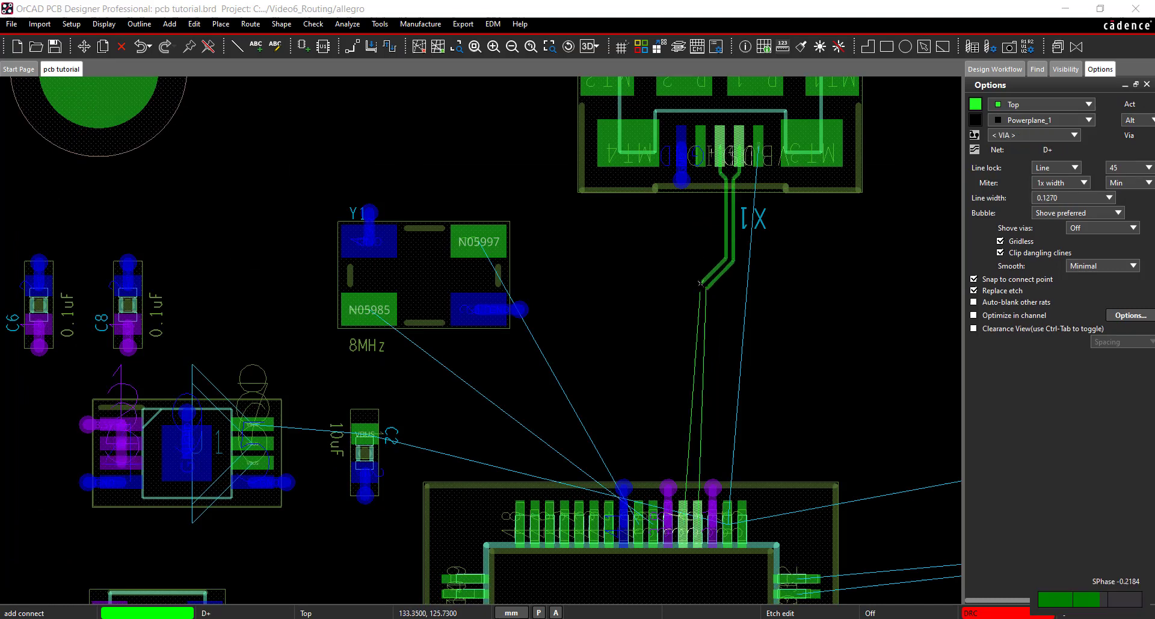
{"action": "left_click", "coordinate": [691, 494]}
{"action": "left_click", "coordinate": [758, 145]}
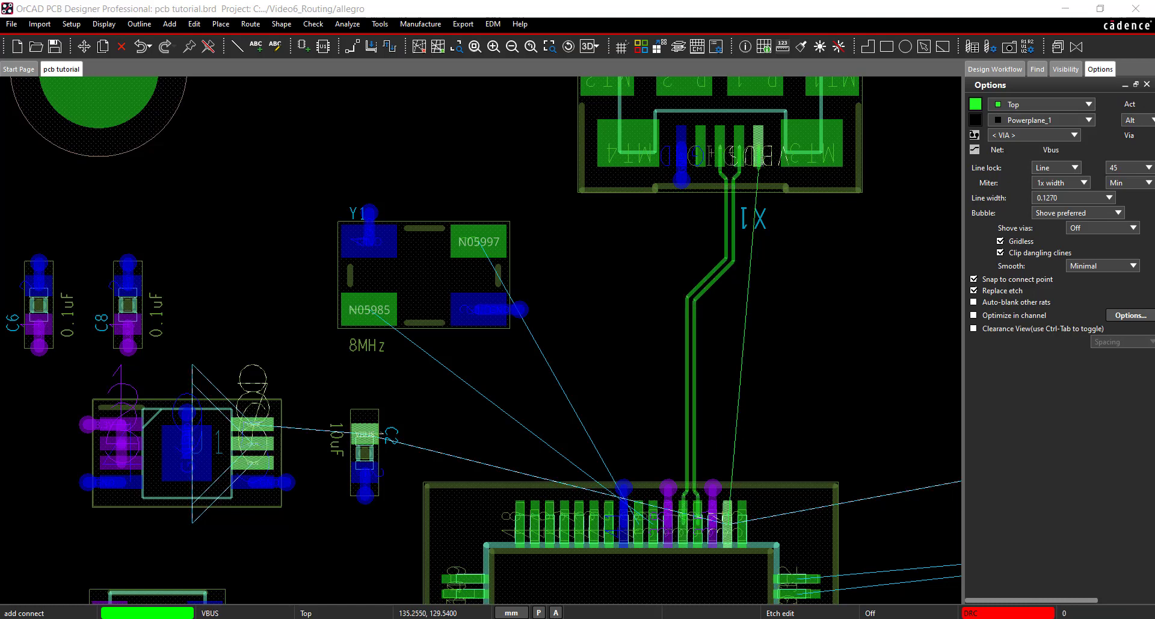
{"action": "left_click", "coordinate": [727, 502]}
Route net N05997 from crystal Y1 to its pin on IC1's top side
{"action": "left_click", "coordinate": [482, 241]}
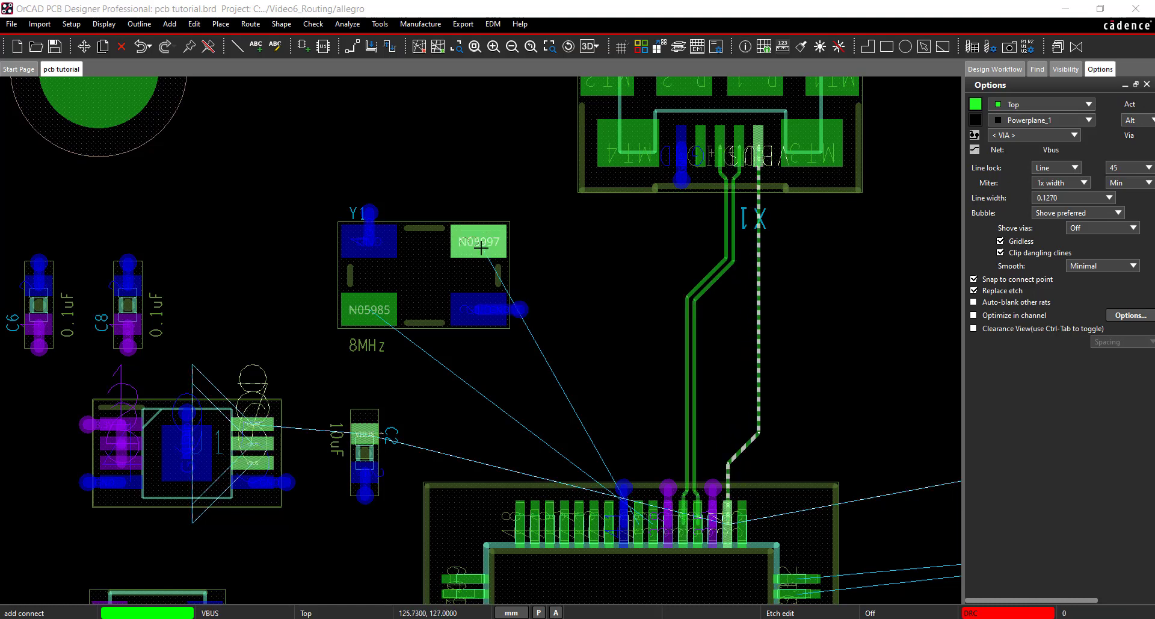
{"action": "left_click", "coordinate": [644, 503]}
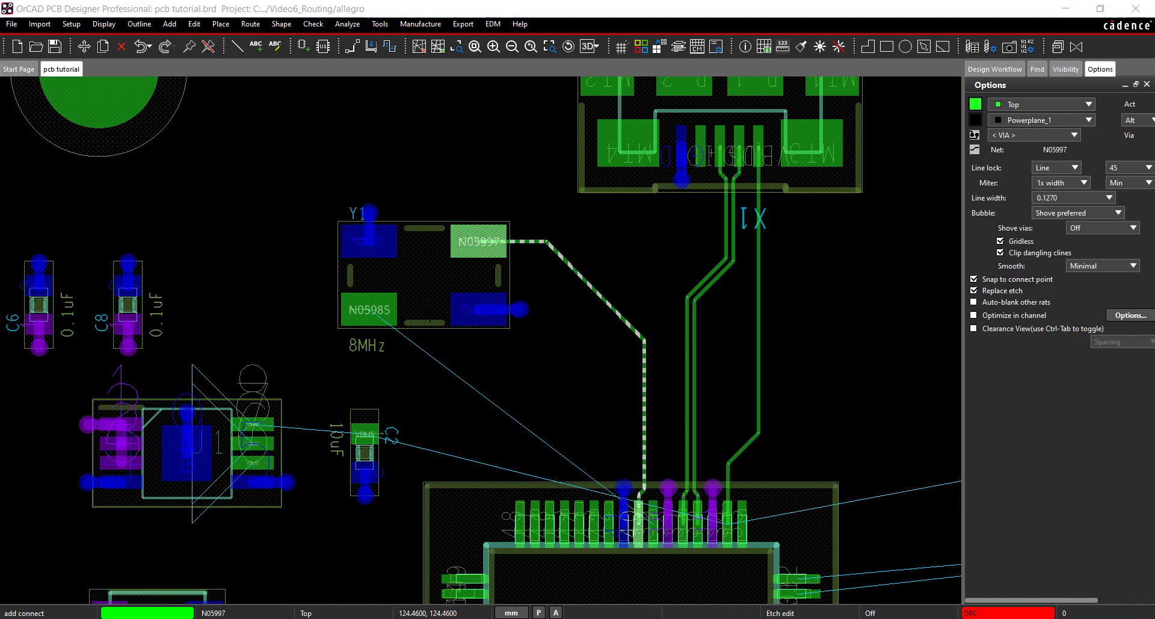
Route net N05985 from crystal Y1 to IC1's top side, and VBUS from U1 through C2 to IC1
{"action": "left_click", "coordinate": [369, 309]}
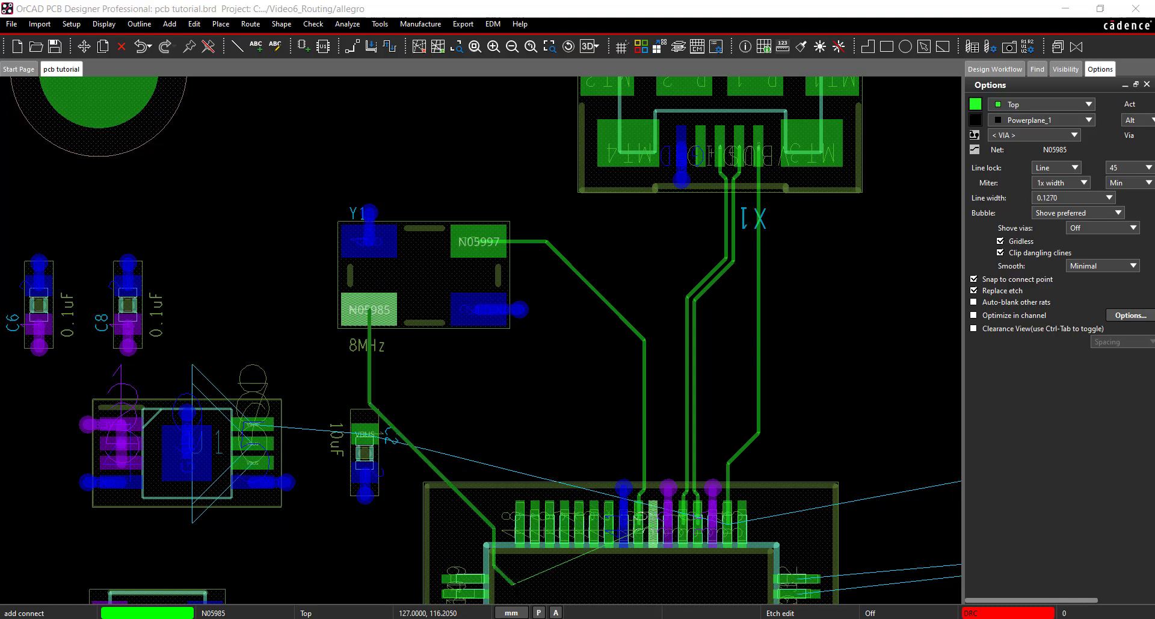
{"action": "left_click", "coordinate": [654, 537]}
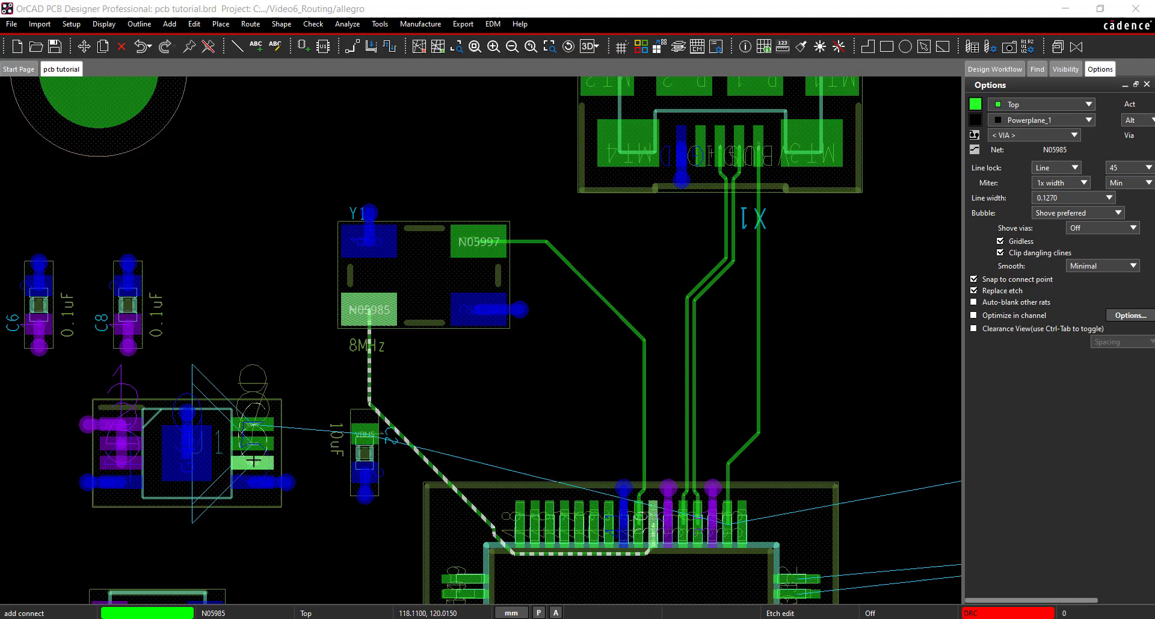
{"action": "left_click", "coordinate": [252, 426]}
{"action": "left_click", "coordinate": [362, 434]}
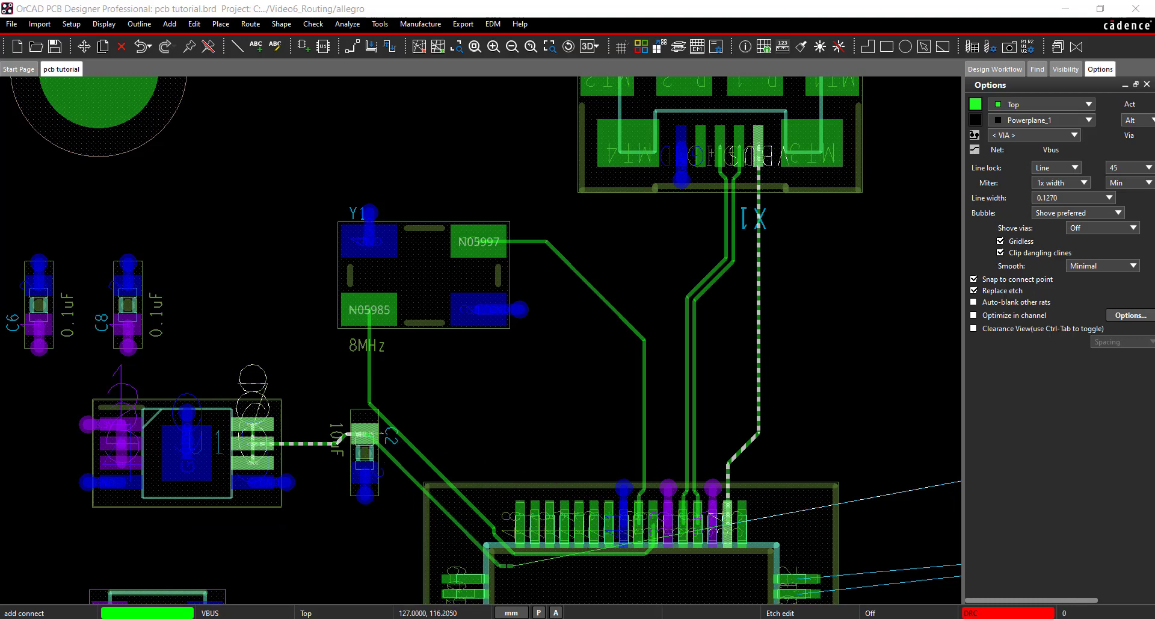
{"action": "left_click", "coordinate": [728, 541]}
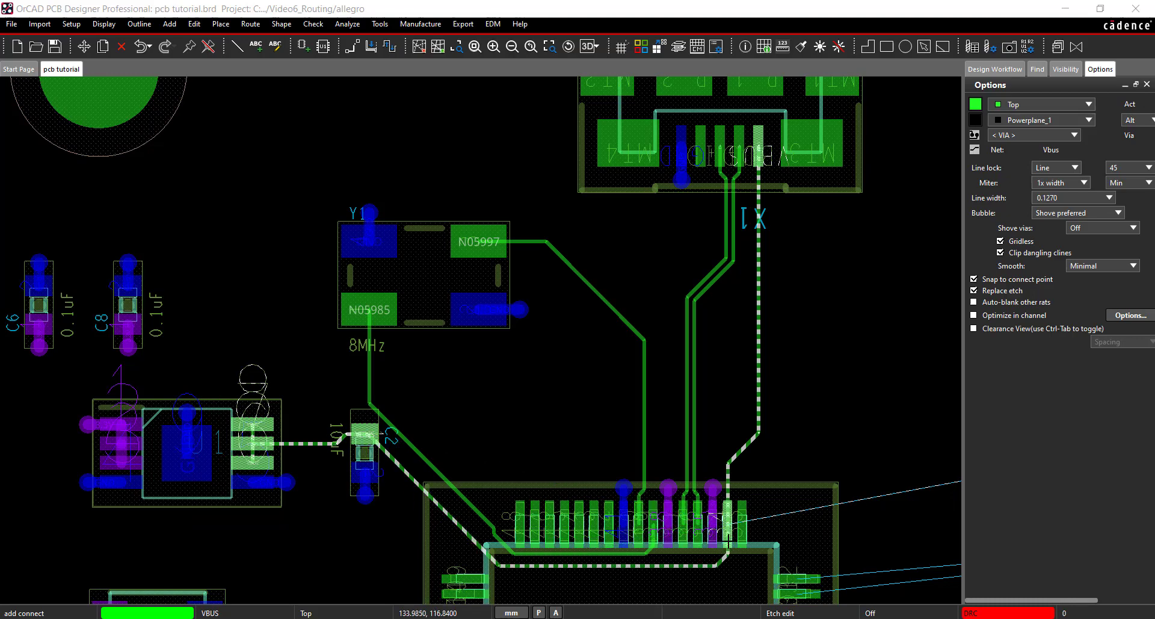
Route VBUS from pin 2 of modem connector JP1 to the existing VBUS trace below USB connector X1
{"action": "key", "text": "Right"}
{"action": "key", "text": "Right"}
{"action": "key", "text": "Right"}
{"action": "key", "text": "Right"}
{"action": "key", "text": "Right"}
{"action": "key", "text": "Right"}
{"action": "key", "text": "Right"}
{"action": "key", "text": "Right"}
{"action": "key", "text": "Right"}
{"action": "key", "text": "Right"}
{"action": "key", "text": "Right"}
{"action": "left_click", "coordinate": [629, 414]}
{"action": "left_click", "coordinate": [123, 377]}
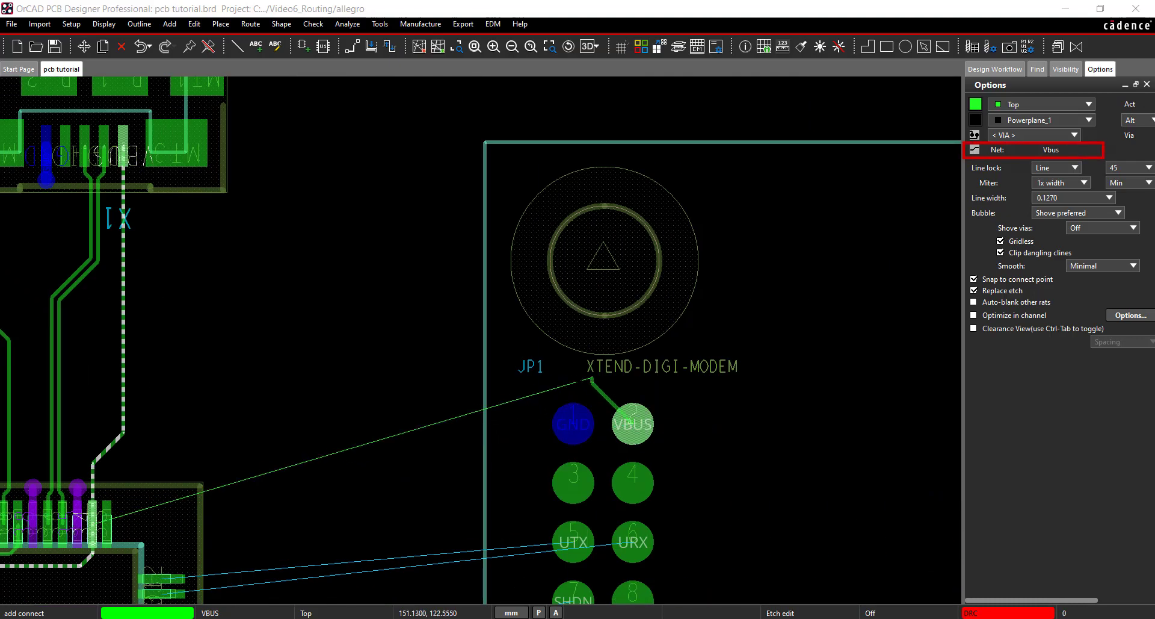
{"action": "left_click", "coordinate": [629, 420]}
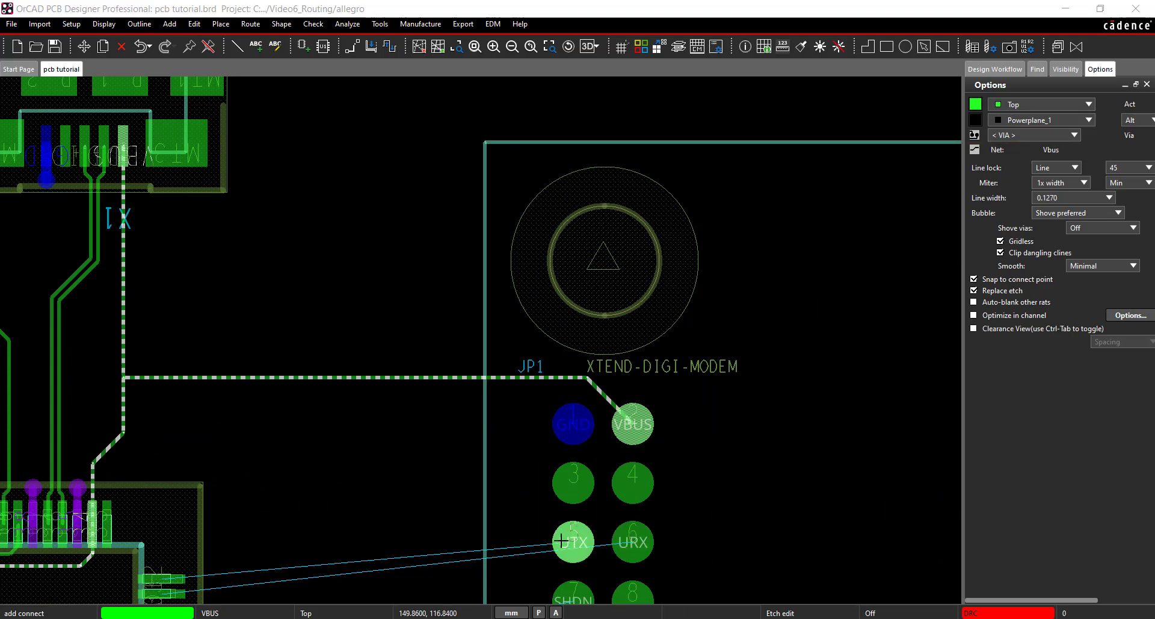
Route the UTX and URX nets from JP1 to their pins on IC1's right side
{"action": "left_click", "coordinate": [565, 543]}
{"action": "left_click", "coordinate": [161, 578]}
{"action": "left_click", "coordinate": [628, 557]}
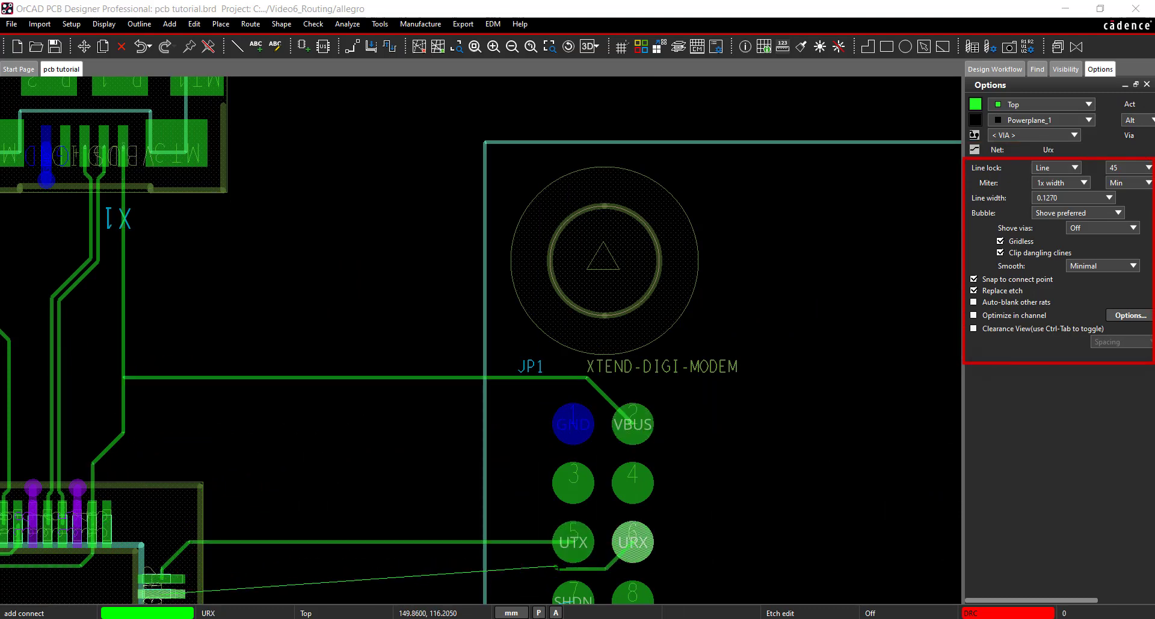
{"action": "middle_click_drag", "start_coordinate": [190, 594], "coordinate": [189, 479]}
{"action": "middle_click_drag", "start_coordinate": [571, 542], "coordinate": [569, 310]}
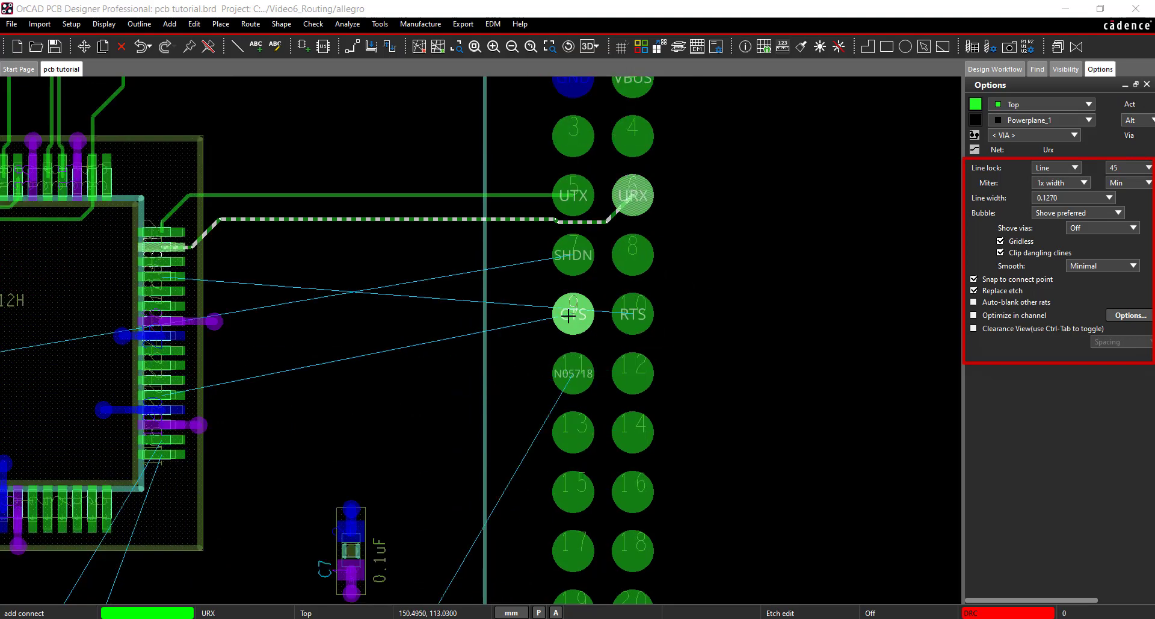
Route the CTS and RTS nets from JP1 to their pins on IC1's right side
{"action": "left_click", "coordinate": [571, 313]}
{"action": "left_click", "coordinate": [177, 395]}
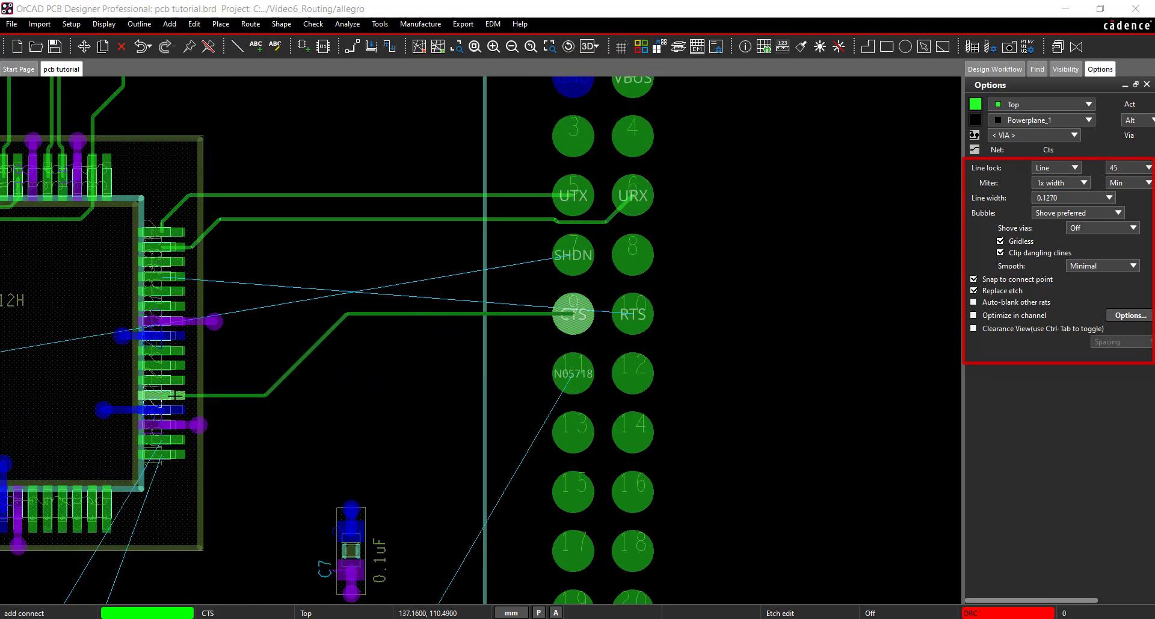
{"action": "left_click", "coordinate": [634, 313]}
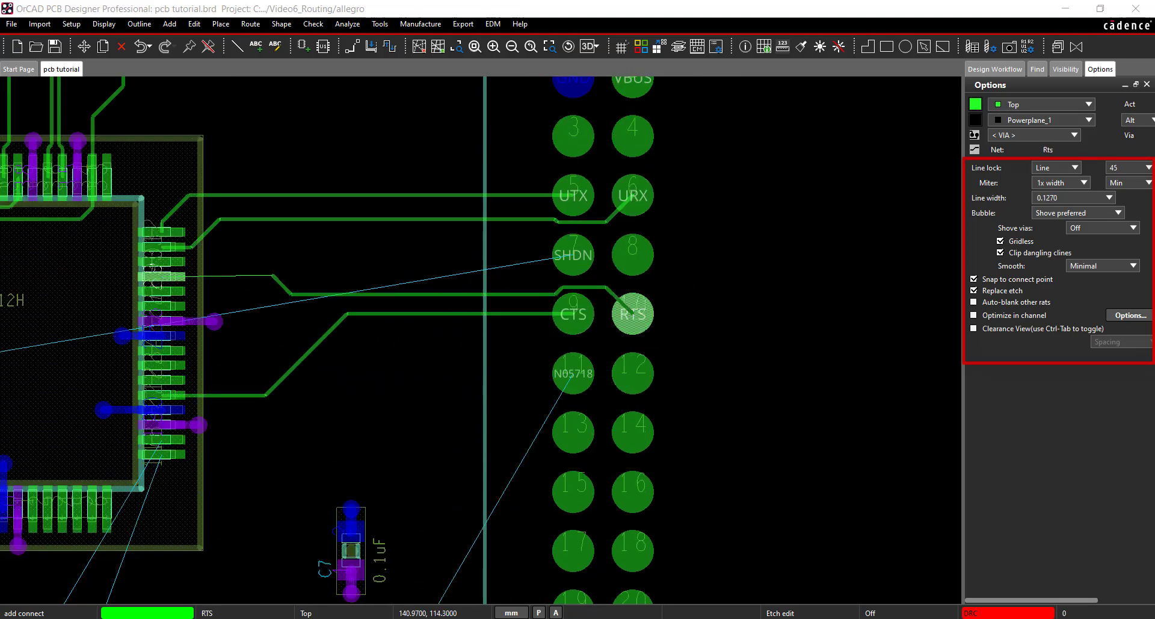
{"action": "left_click", "coordinate": [179, 277]}
Route net N05718 from JP1 pin 11 to R2 and on to C3
{"action": "key", "text": "Down"}
{"action": "key", "text": "Down"}
{"action": "key", "text": "Down"}
{"action": "key", "text": "Down"}
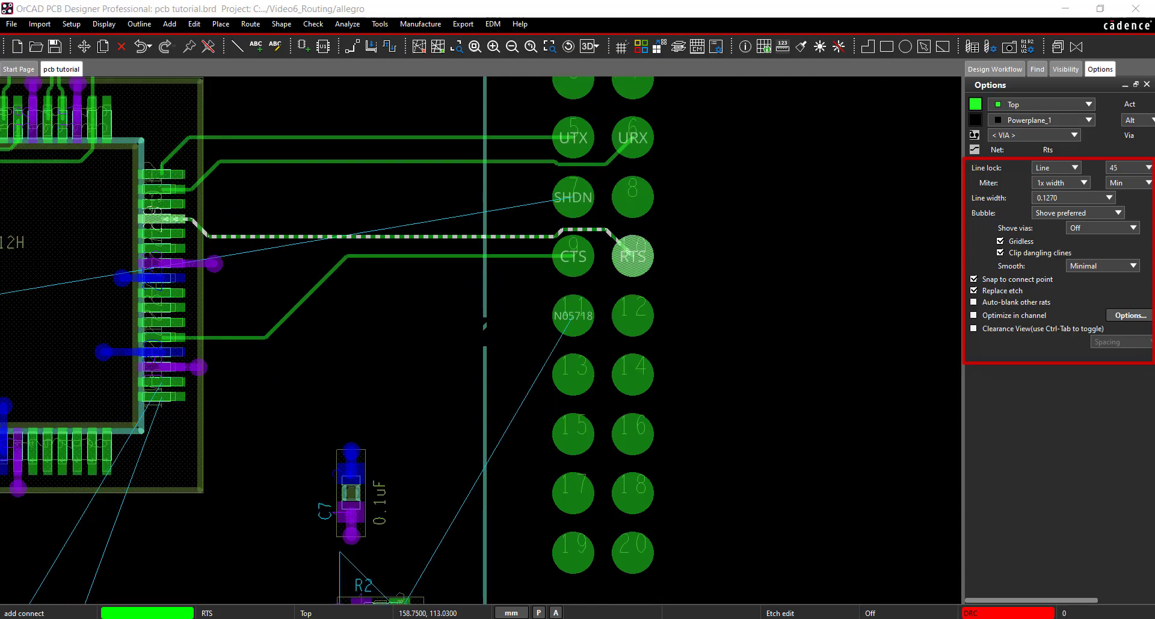
{"action": "left_click", "coordinate": [573, 142]}
{"action": "left_click", "coordinate": [400, 435]}
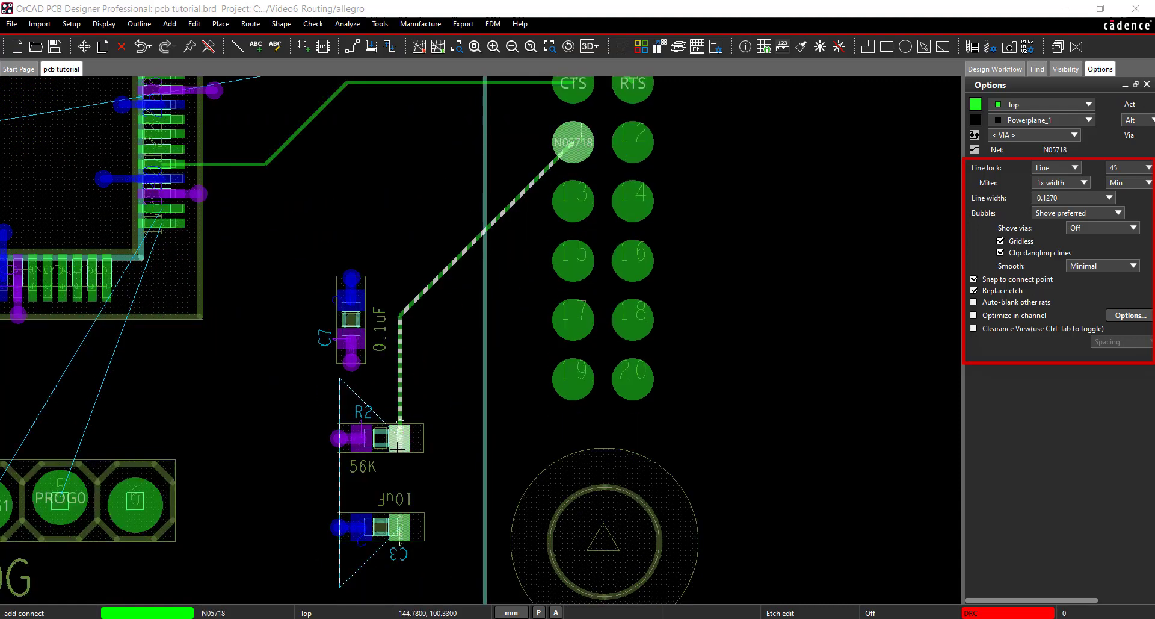
{"action": "left_click", "coordinate": [400, 524]}
Route PROG0 and PROG1 from programming header JP2 to the lowest pins on IC1's right side
{"action": "left_click", "coordinate": [60, 499]}
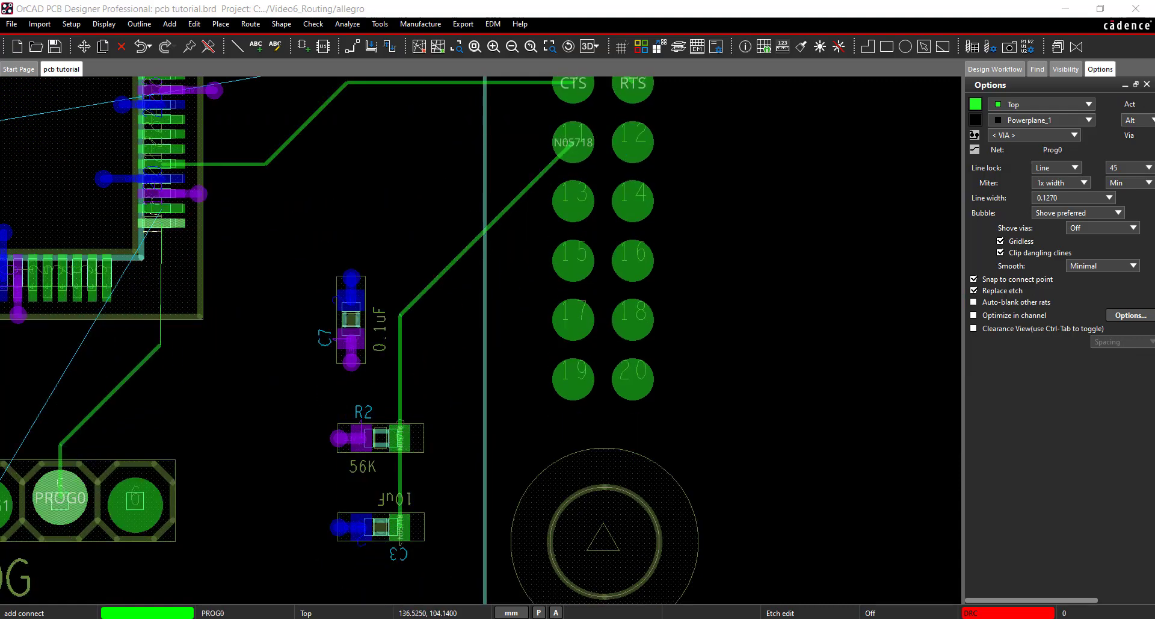
{"action": "left_click", "coordinate": [160, 229]}
{"action": "left_click", "coordinate": [5, 500]}
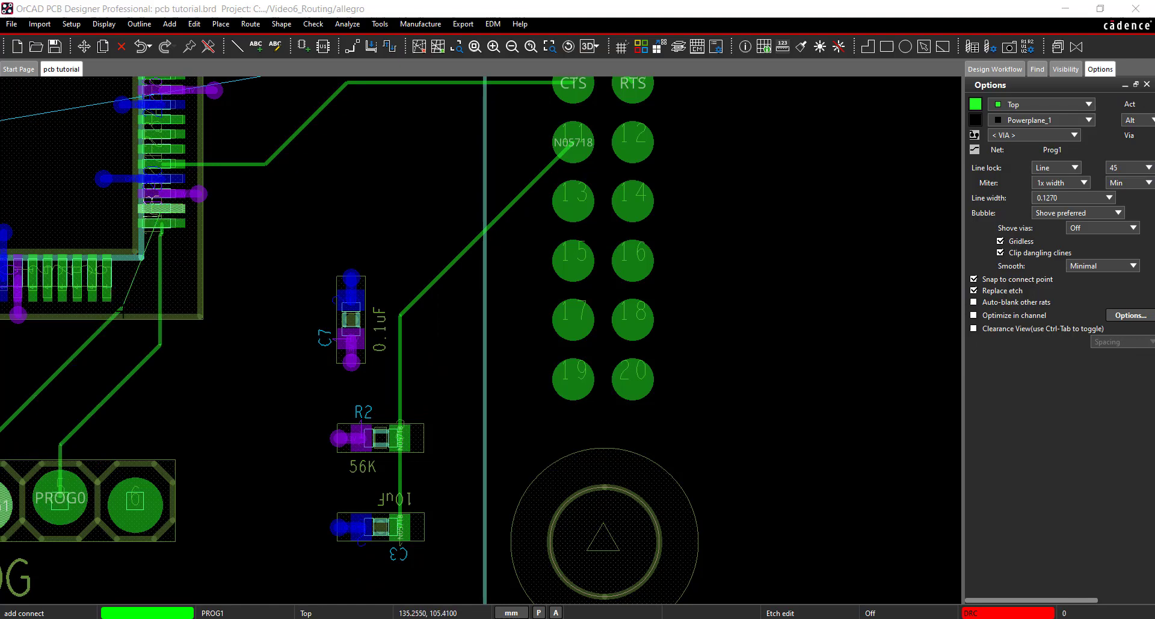
{"action": "left_click", "coordinate": [162, 209]}
Route the RESET net between the first pin of JP2 and its pin on IC1's bottom side
{"action": "key", "text": "Left"}
{"action": "key", "text": "Left"}
{"action": "key", "text": "Left"}
{"action": "key", "text": "Left"}
{"action": "key", "text": "Left"}
{"action": "key", "text": "Left"}
{"action": "key", "text": "Left"}
{"action": "key", "text": "Left"}
{"action": "key", "text": "Left"}
{"action": "key", "text": "Left"}
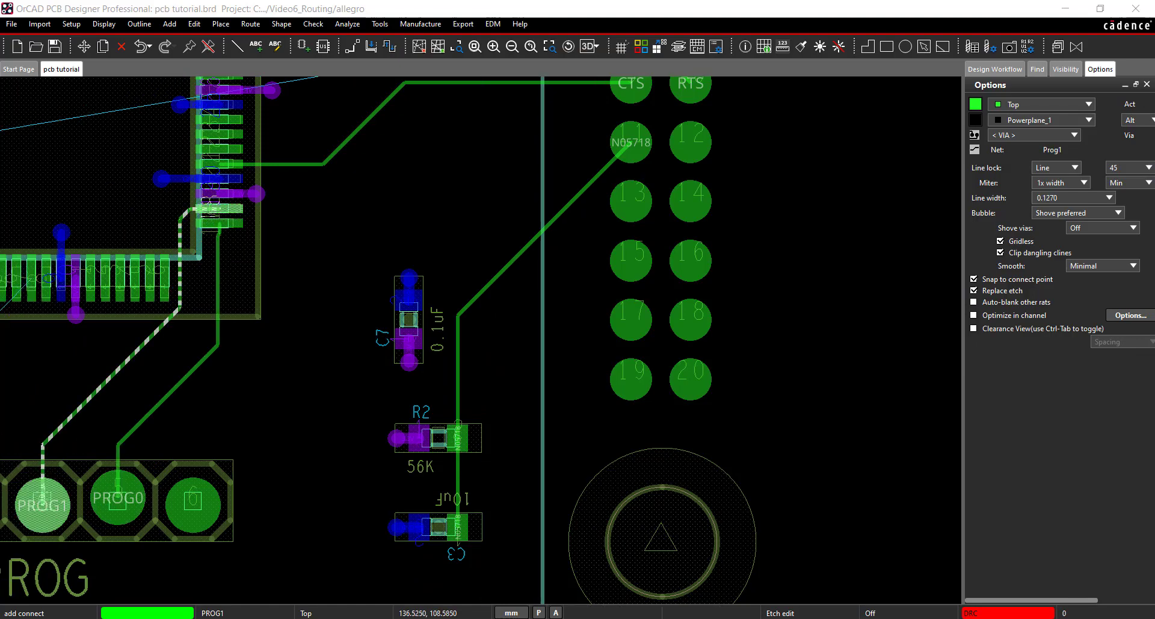
{"action": "left_click", "coordinate": [337, 498]}
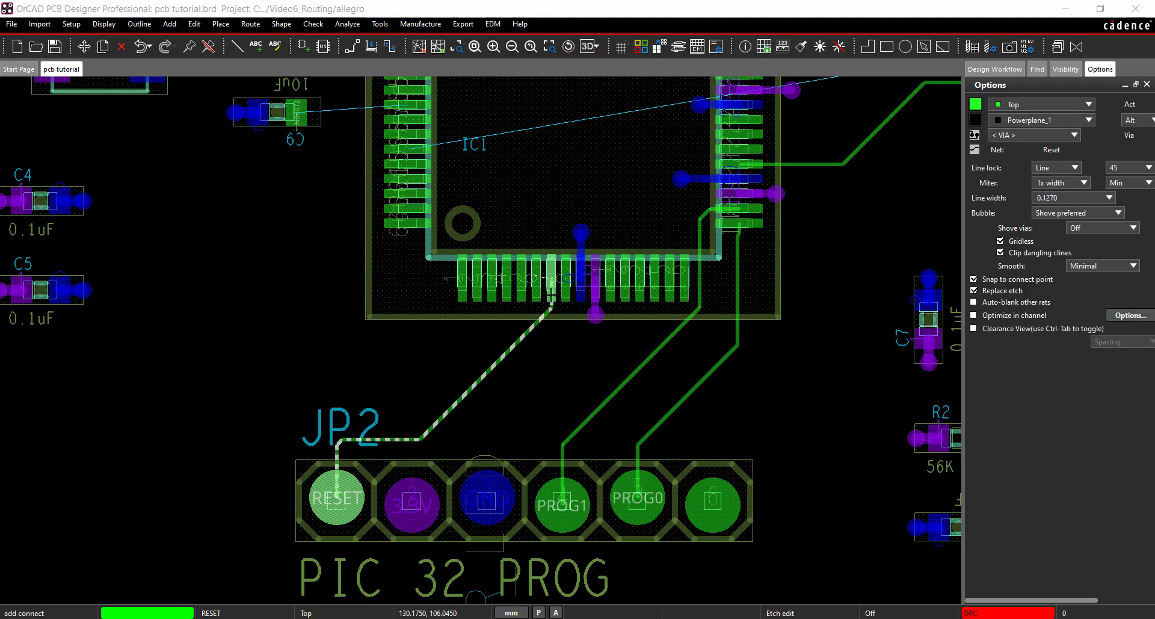
Route net N06072 from IC1's left side to C9, and net N05832 from R1 to the power LED
{"action": "left_click", "coordinate": [407, 105]}
{"action": "left_click", "coordinate": [299, 118]}
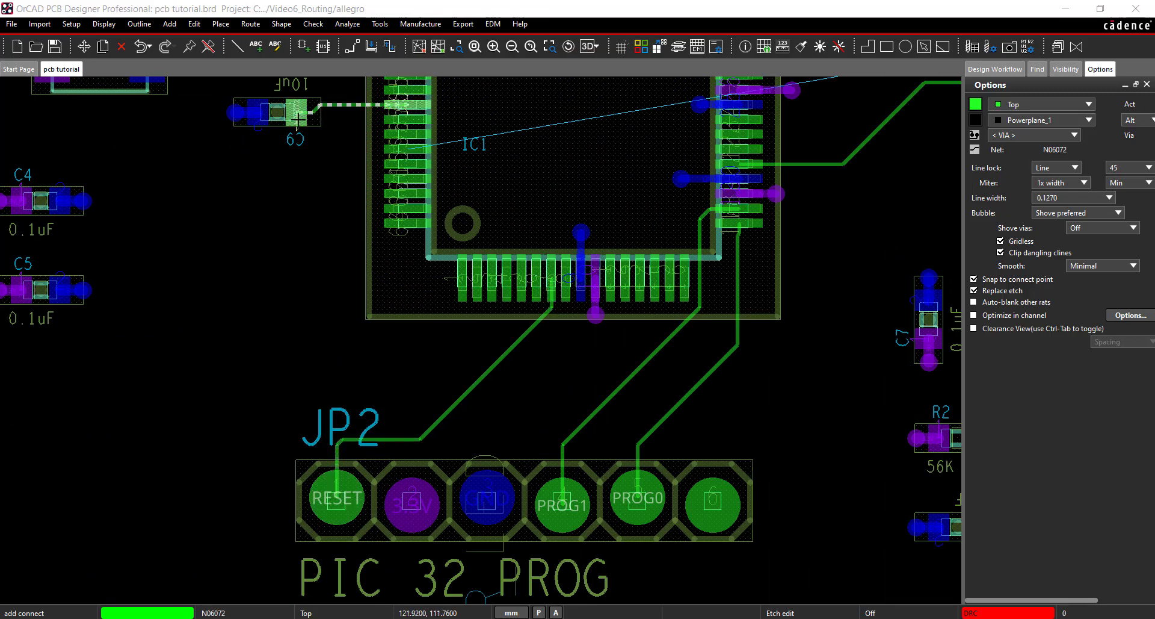
{"action": "key", "text": "Down"}
{"action": "key", "text": "Down"}
{"action": "key", "text": "Down"}
{"action": "key", "text": "Down"}
{"action": "key", "text": "Down"}
{"action": "left_click", "coordinate": [396, 426]}
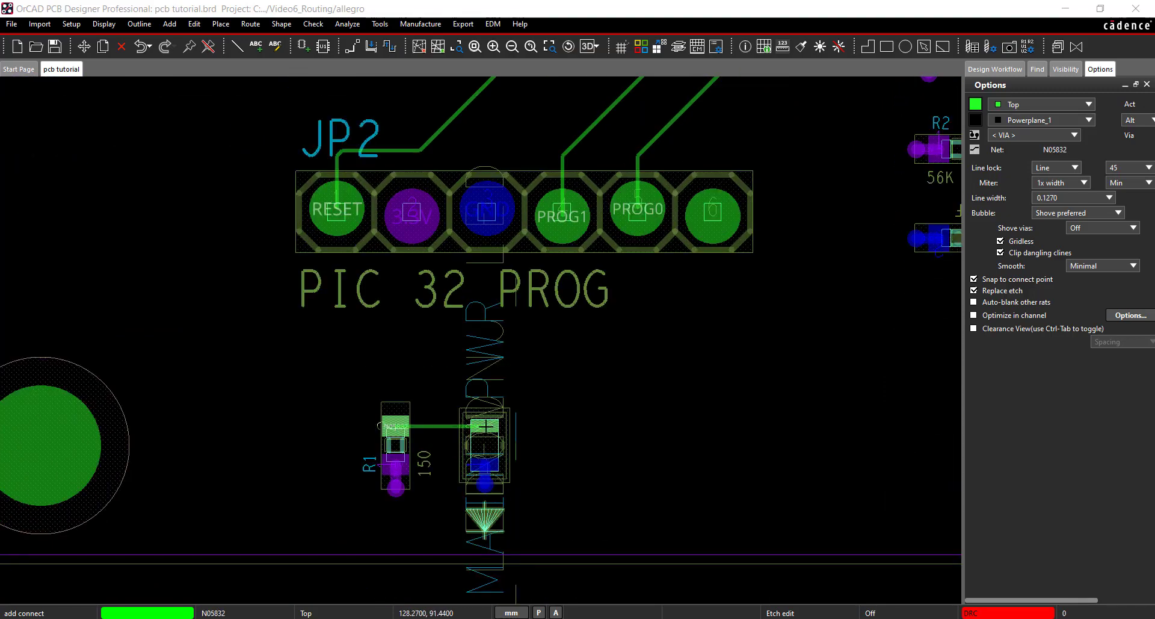
Route SHDN from JP1 down around the PIC 32 PROG header to IC1's left side, and finish routing
{"action": "scroll", "coordinate": [485, 426], "scroll_direction": "up", "scroll_amount": 12}
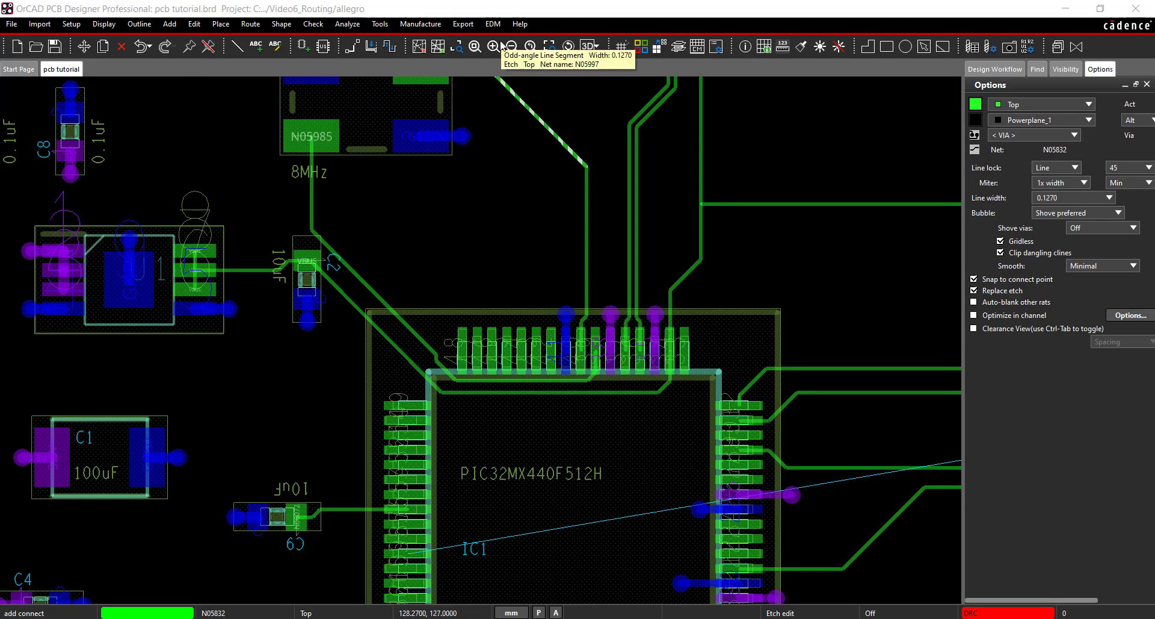
{"action": "left_click", "coordinate": [474, 47]}
{"action": "left_click", "coordinate": [399, 309]}
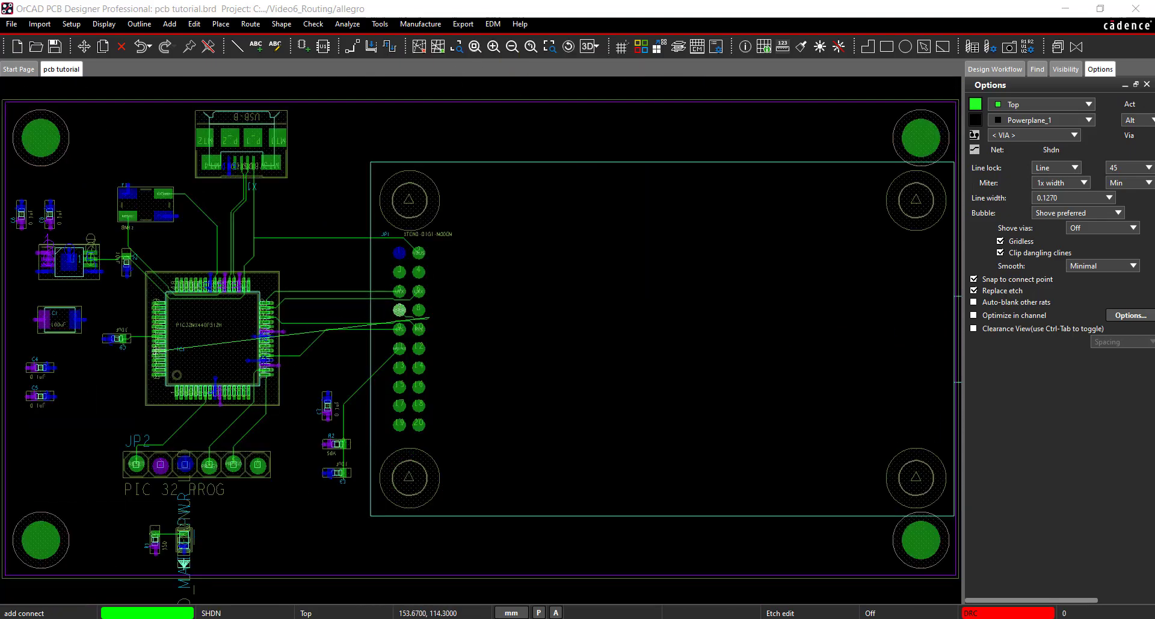
{"action": "left_click", "coordinate": [406, 560]}
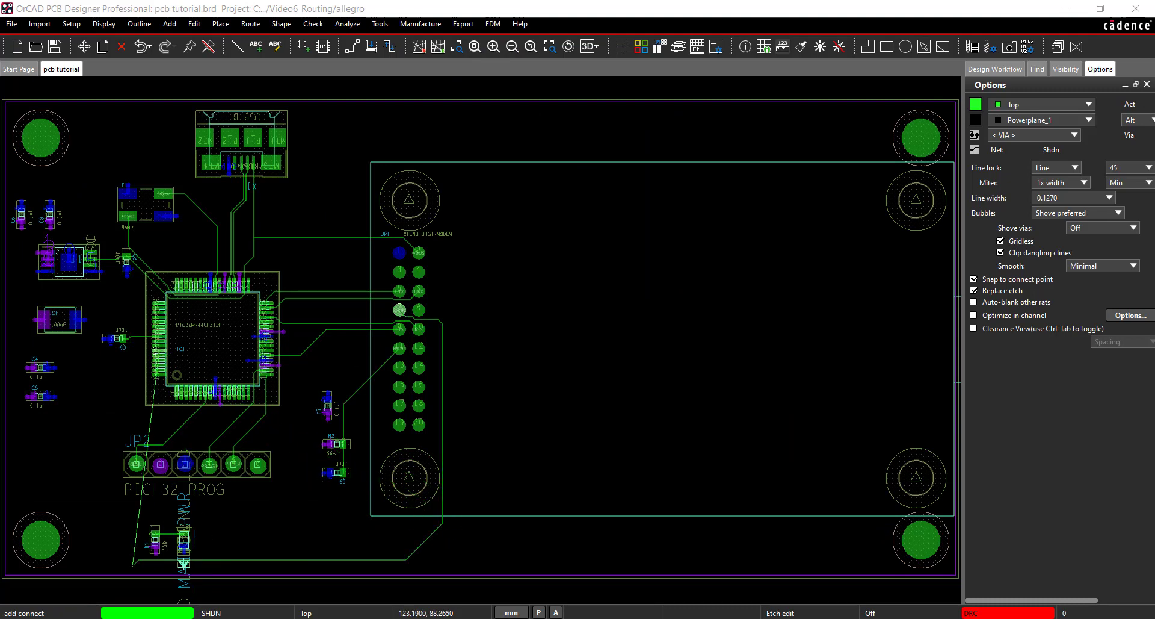
{"action": "left_click", "coordinate": [114, 535]}
{"action": "left_click", "coordinate": [159, 350]}
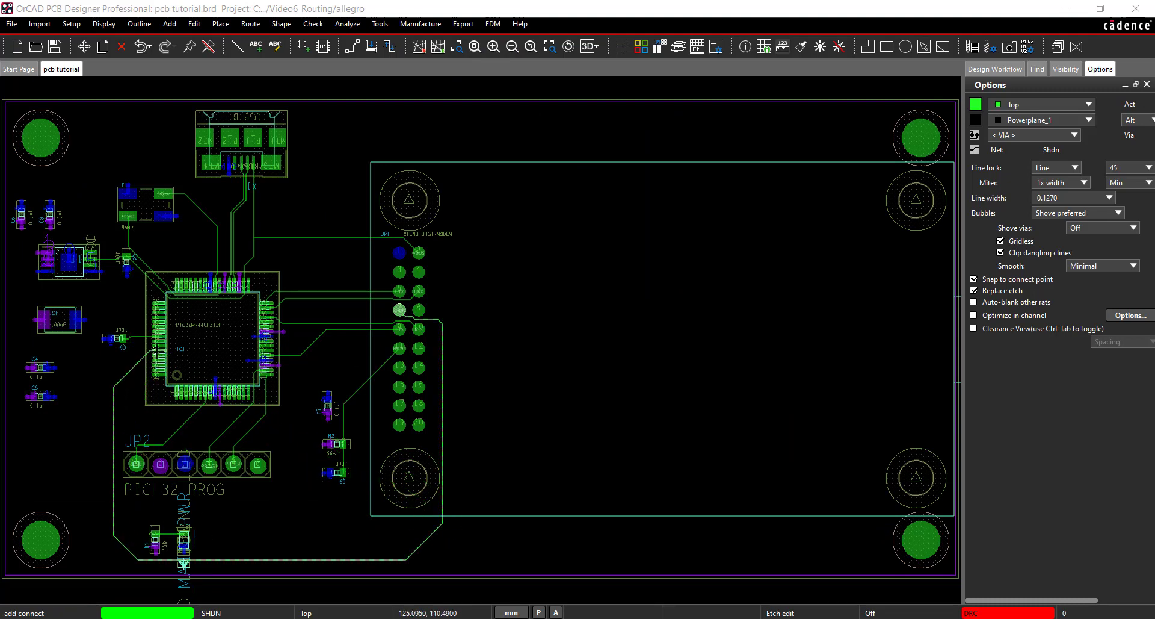
{"action": "right_click", "coordinate": [535, 411]}
{"action": "left_click", "coordinate": [545, 417]}
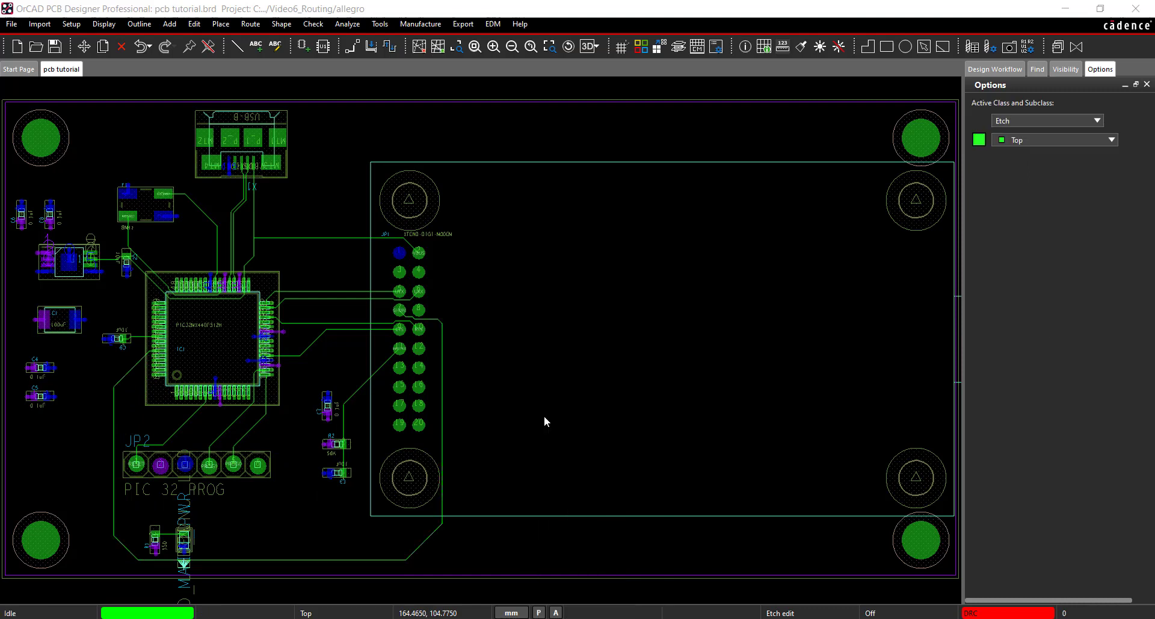
Apply Custom Smooth with 45-degree corners to the JP1 signal traces, the PROG0 and PROG1 traces, N05997 and RESET
{"action": "left_click", "coordinate": [250, 25]}
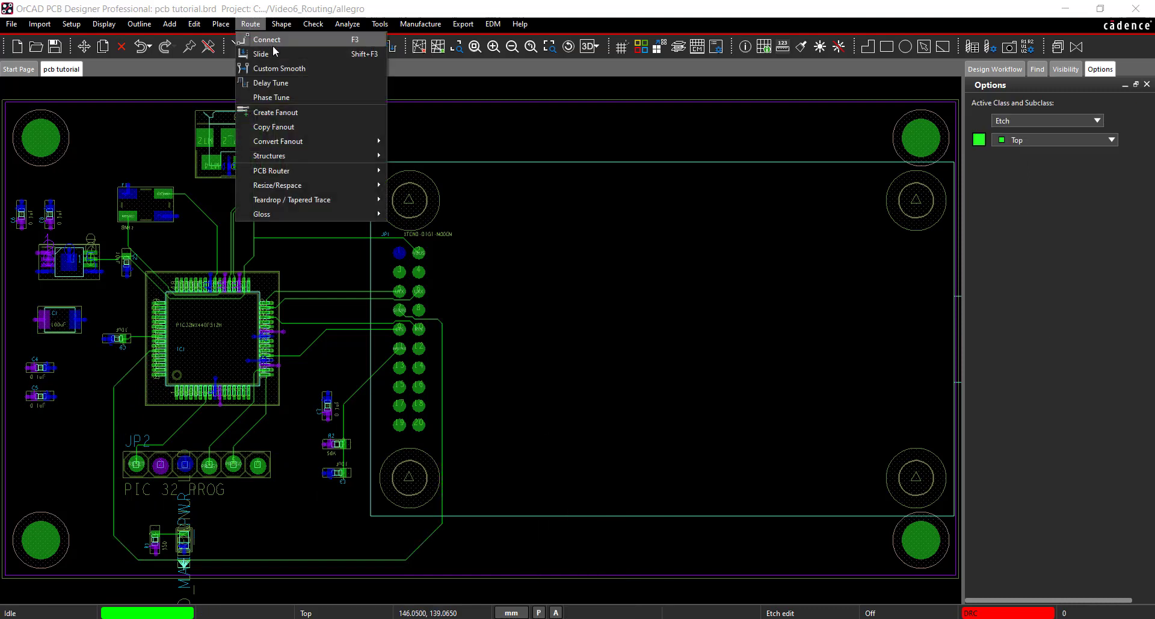
{"action": "left_click", "coordinate": [279, 68]}
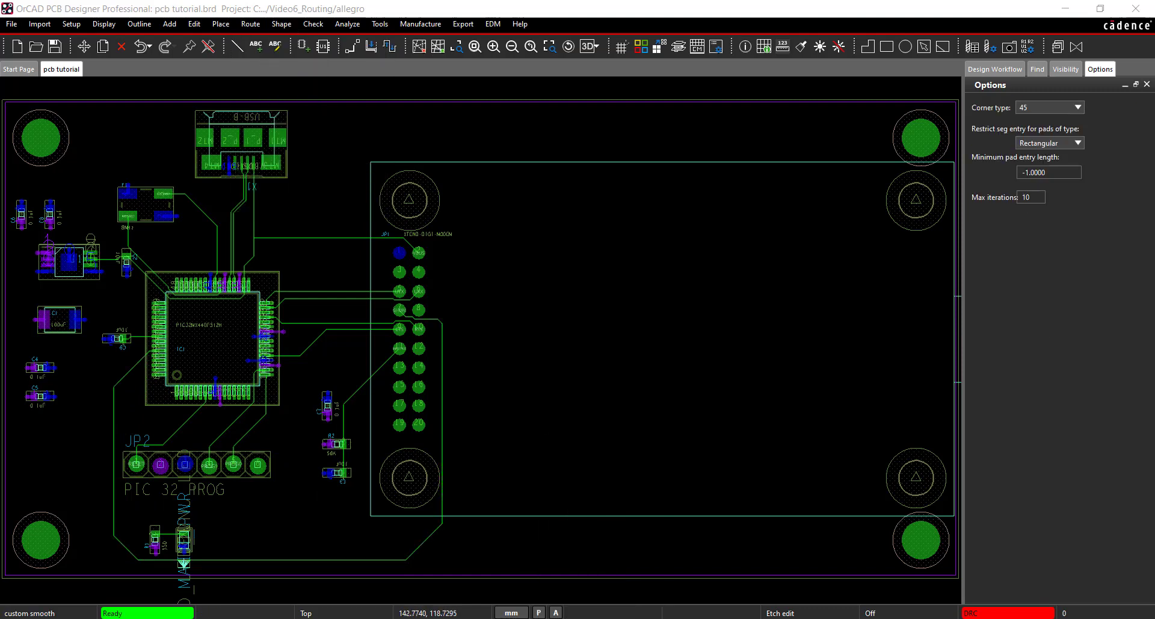
{"action": "left_click_drag", "start_coordinate": [326, 273], "coordinate": [343, 347]}
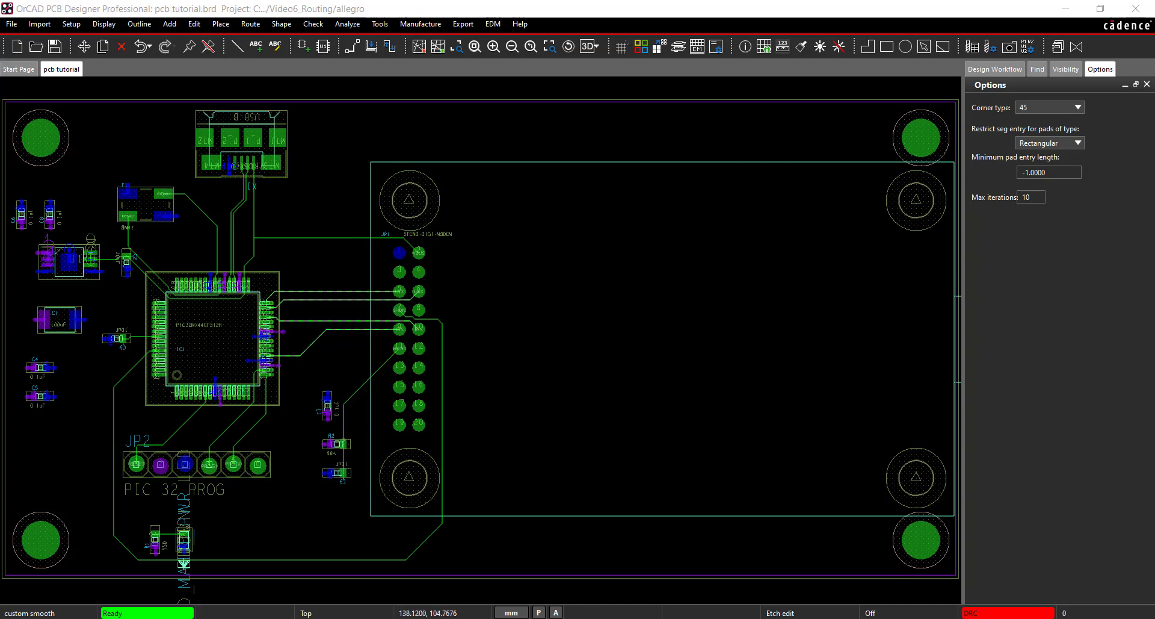
{"action": "left_click_drag", "start_coordinate": [221, 429], "coordinate": [221, 430]}
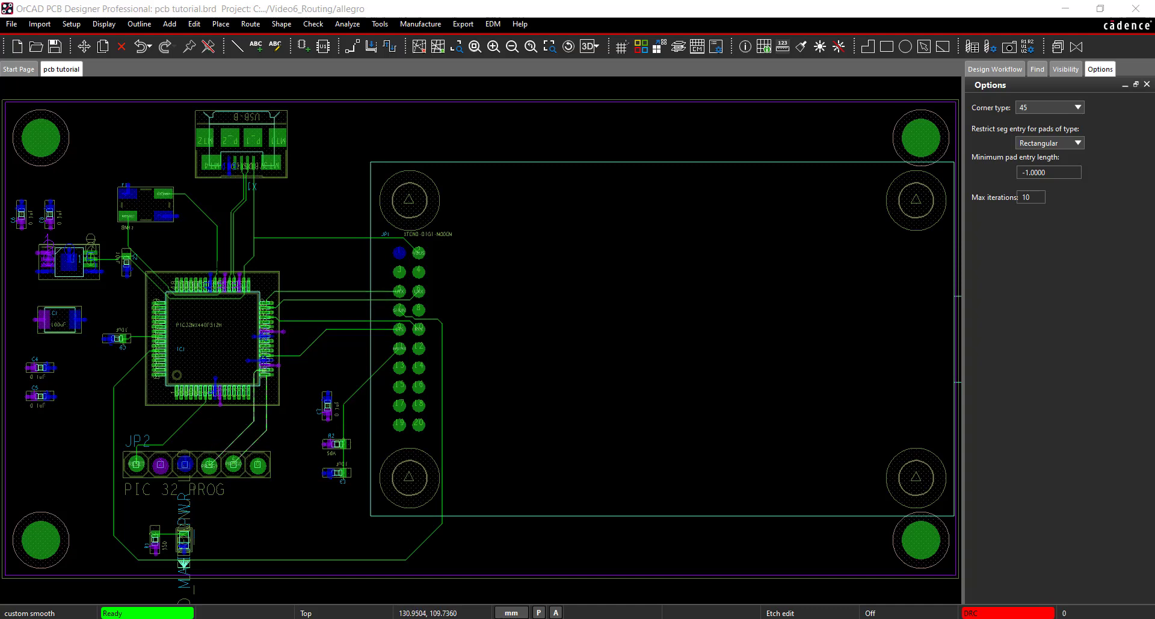
{"action": "left_click", "coordinate": [218, 244]}
{"action": "left_click", "coordinate": [181, 427]}
{"action": "right_click", "coordinate": [330, 170]}
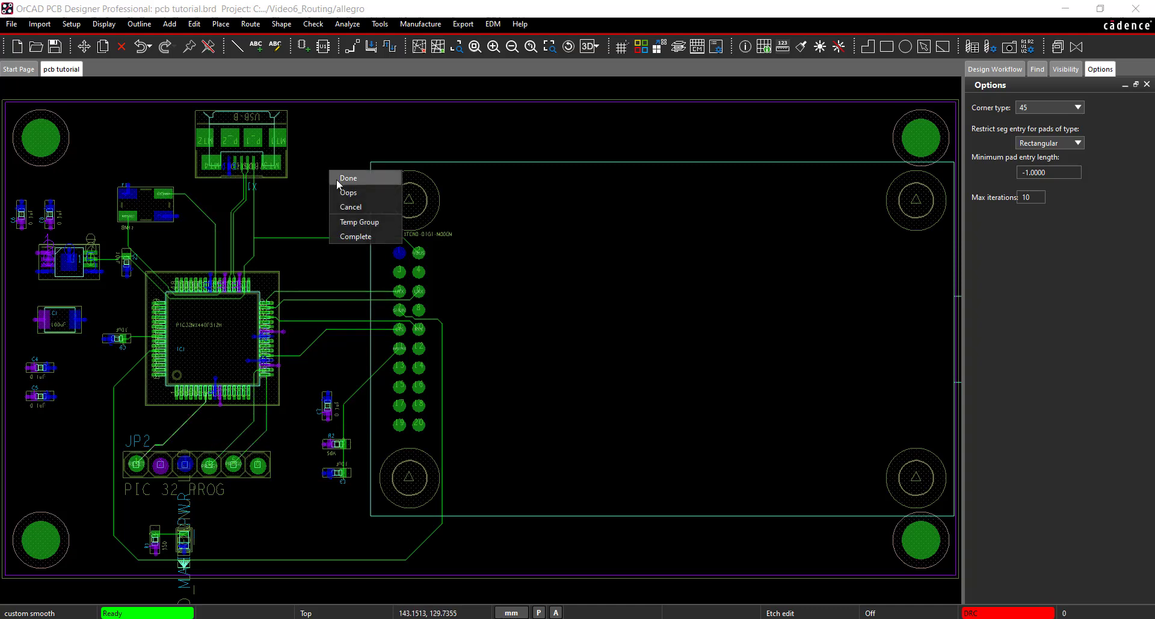
{"action": "left_click", "coordinate": [337, 178]}
Slide the N05985 segment near IC1's upper-left corner, and move SHDN's vertical segment farther away from JP1's pins
{"action": "left_click", "coordinate": [251, 24]}
{"action": "left_click", "coordinate": [261, 53]}
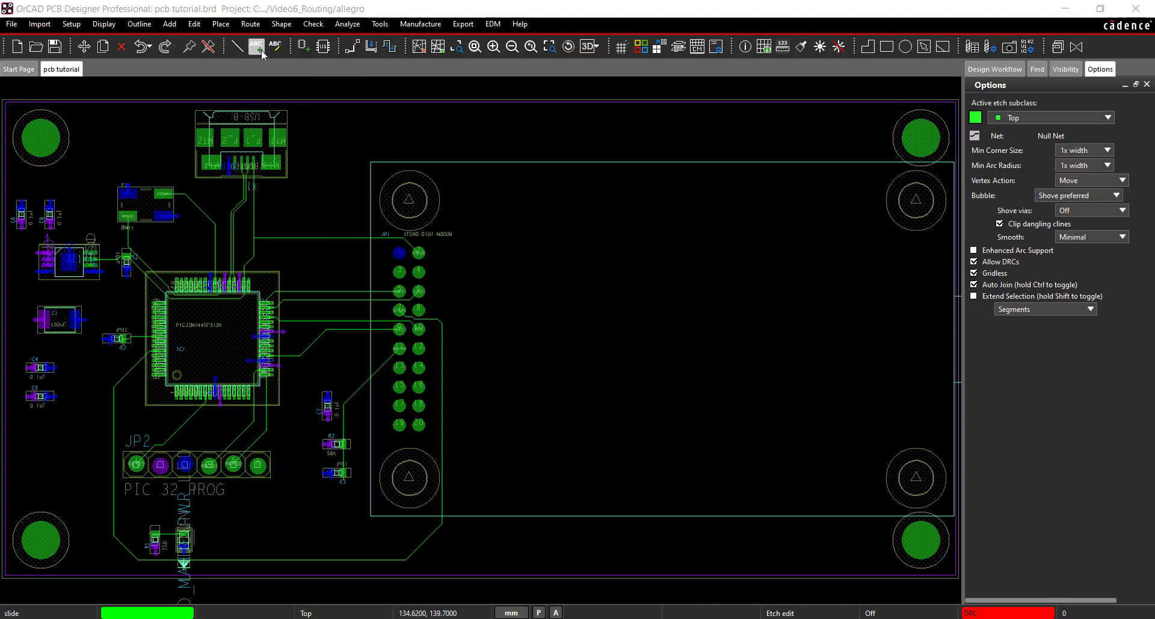
{"action": "left_click", "coordinate": [157, 274]}
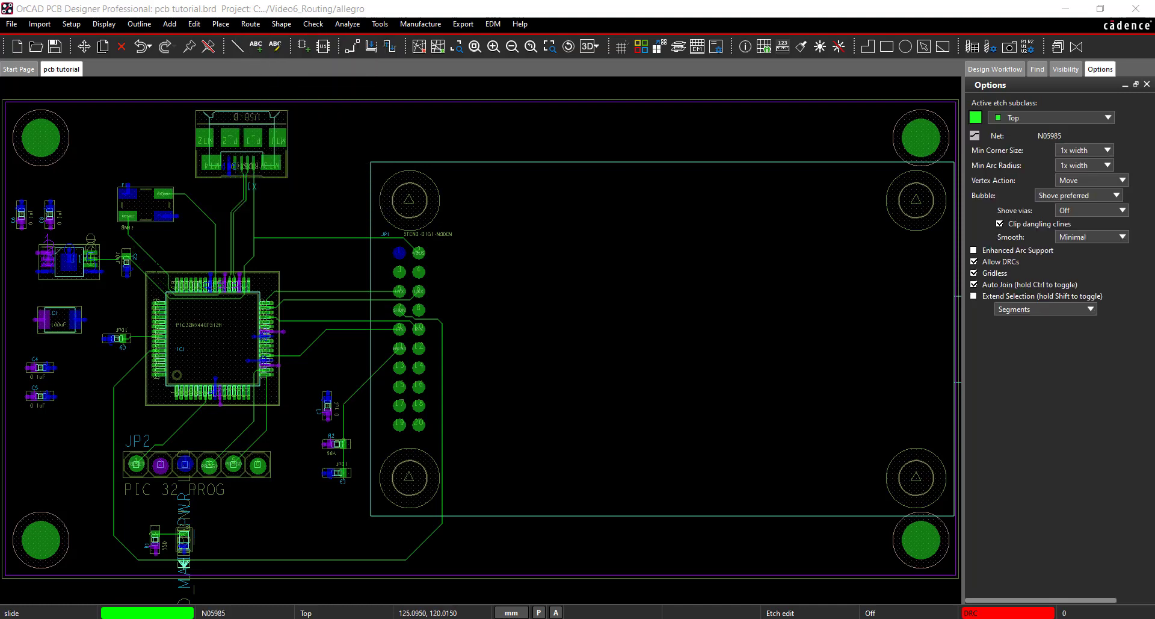
{"action": "left_click", "coordinate": [443, 374]}
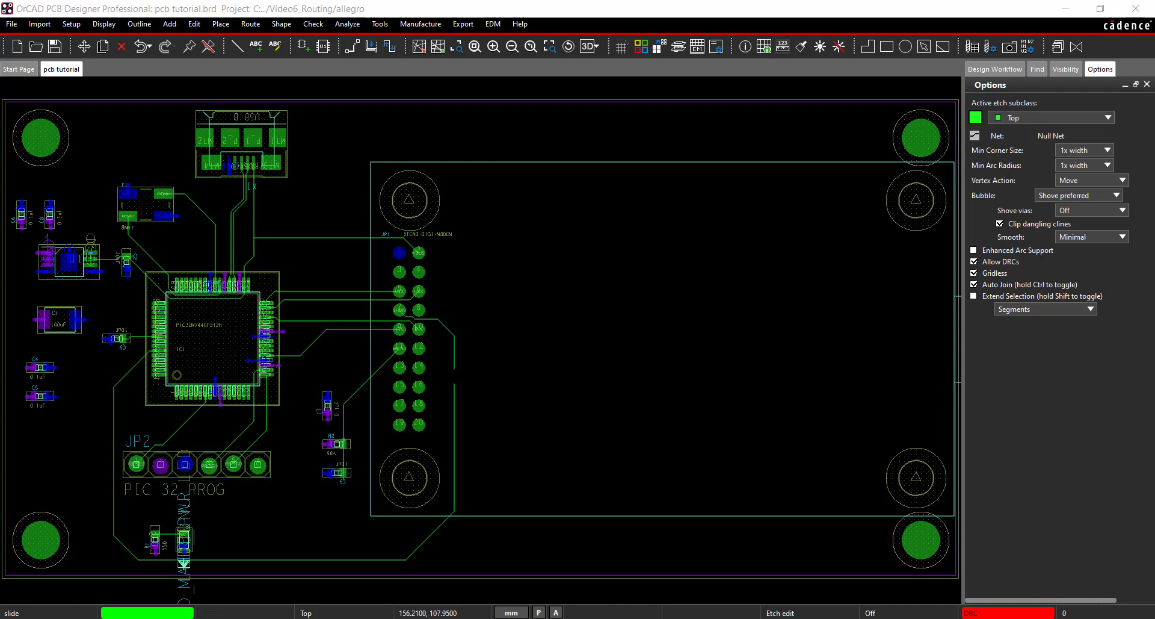
{"action": "right_click", "coordinate": [517, 320]}
{"action": "left_click", "coordinate": [528, 330]}
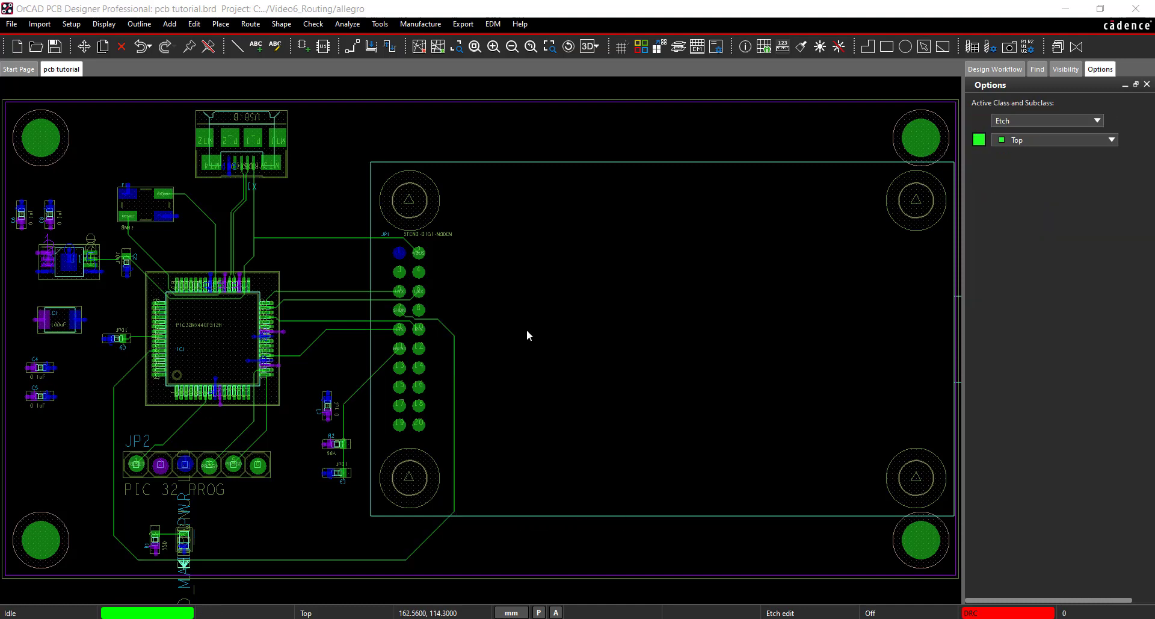
Check the design status for unplaced symbols, unrouted nets and unrouted connections
{"action": "left_click", "coordinate": [995, 69]}
{"action": "left_click", "coordinate": [981, 331]}
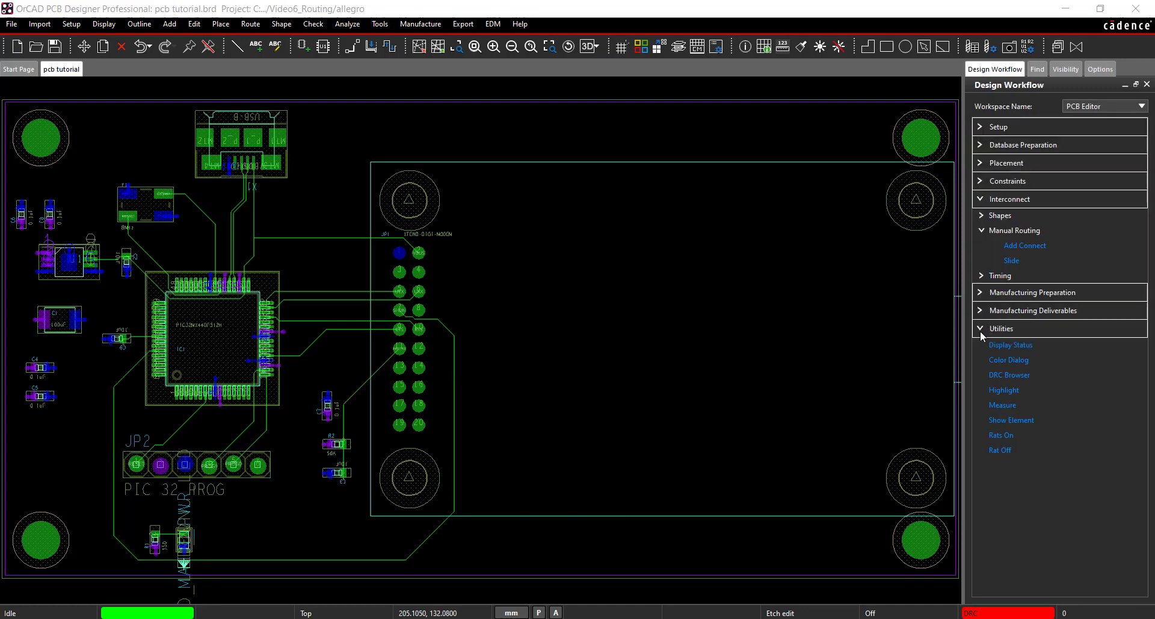
{"action": "left_click", "coordinate": [999, 345]}
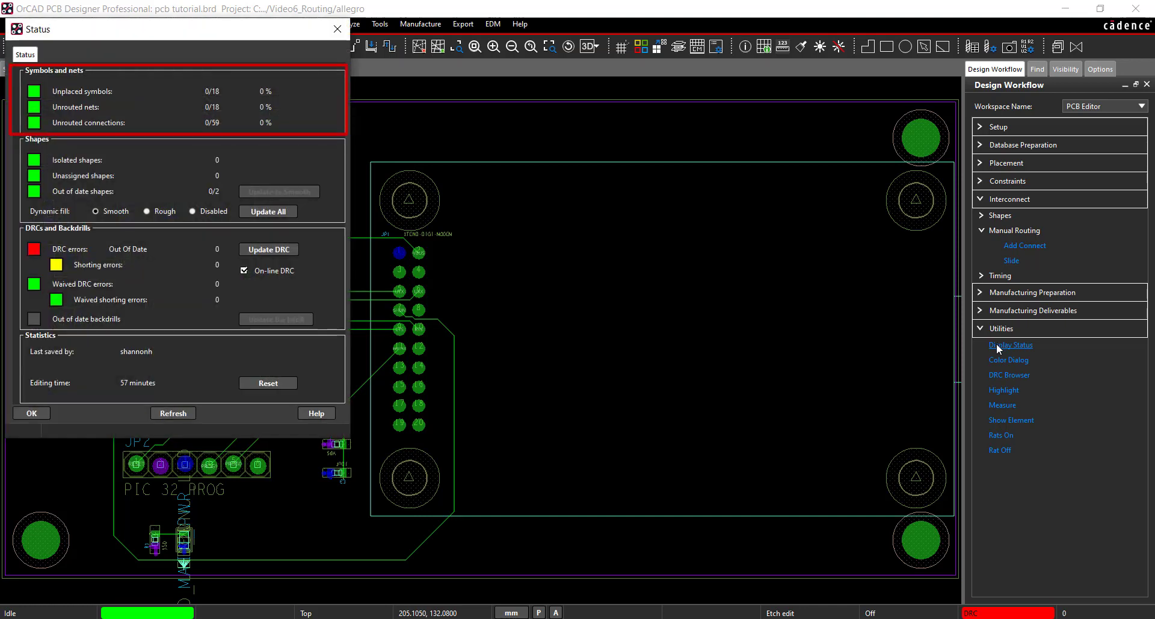
{"action": "left_click", "coordinate": [32, 413]}
Collapse the Utilities, Manual Routing and Interconnect sections of the design workflow
{"action": "left_click", "coordinate": [982, 329]}
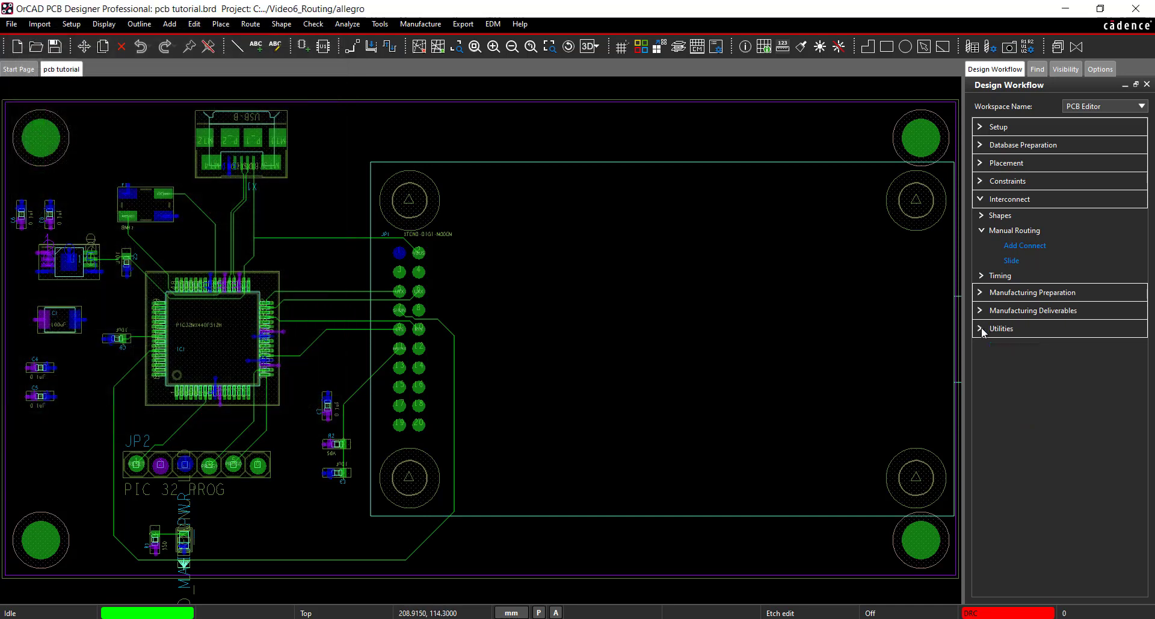
{"action": "left_click", "coordinate": [983, 231]}
{"action": "left_click", "coordinate": [979, 199]}
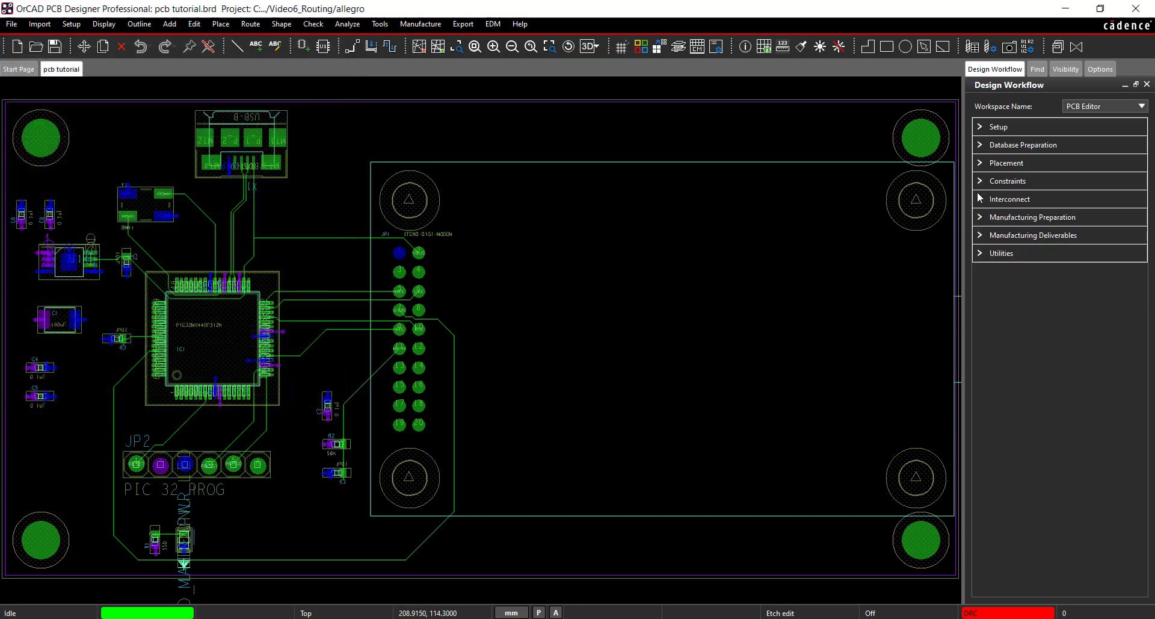